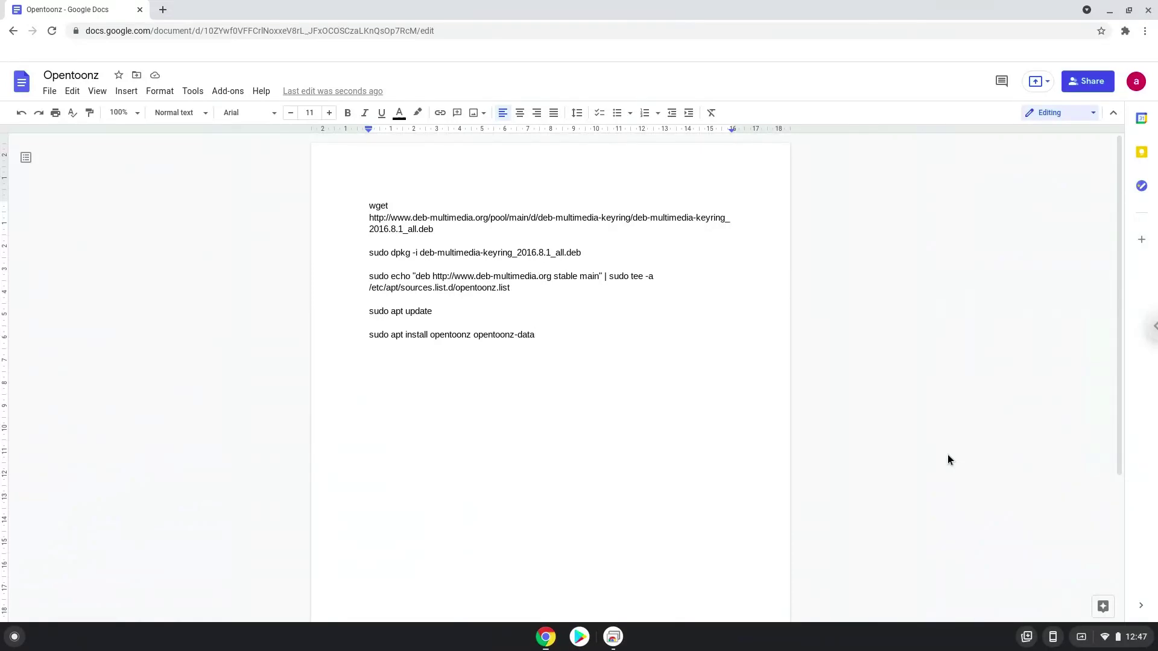
Reach the Developers section of ChromeOS Settings via quick settings and Advanced.
{"action": "left_click", "coordinate": [1120, 640]}
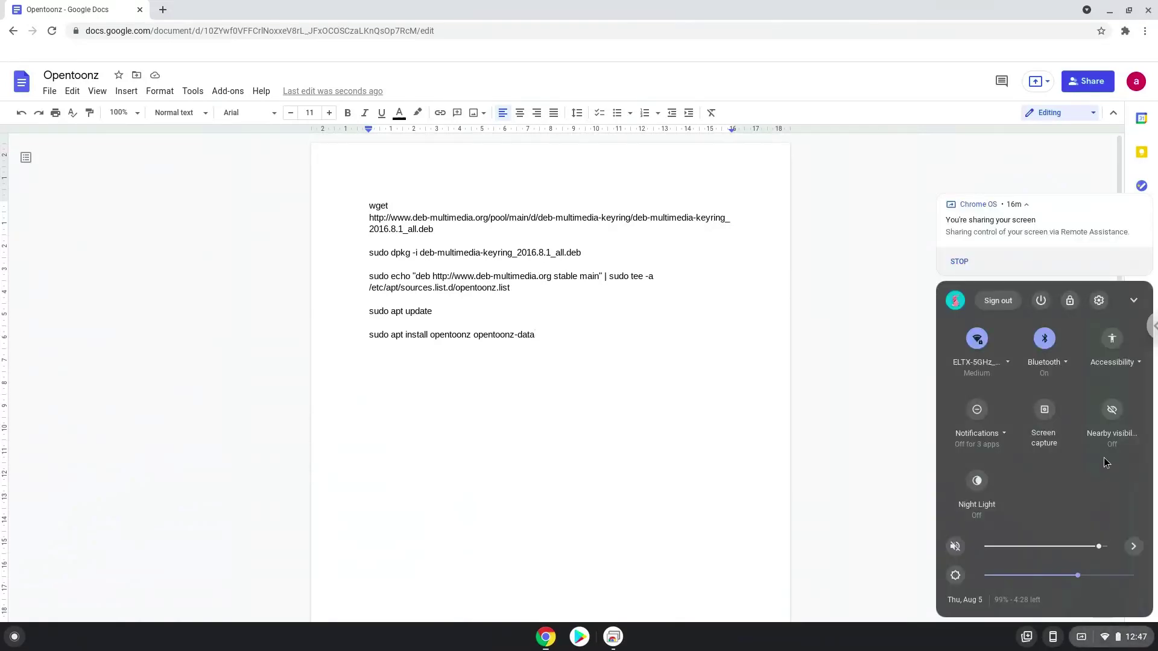
{"action": "left_click", "coordinate": [1098, 301]}
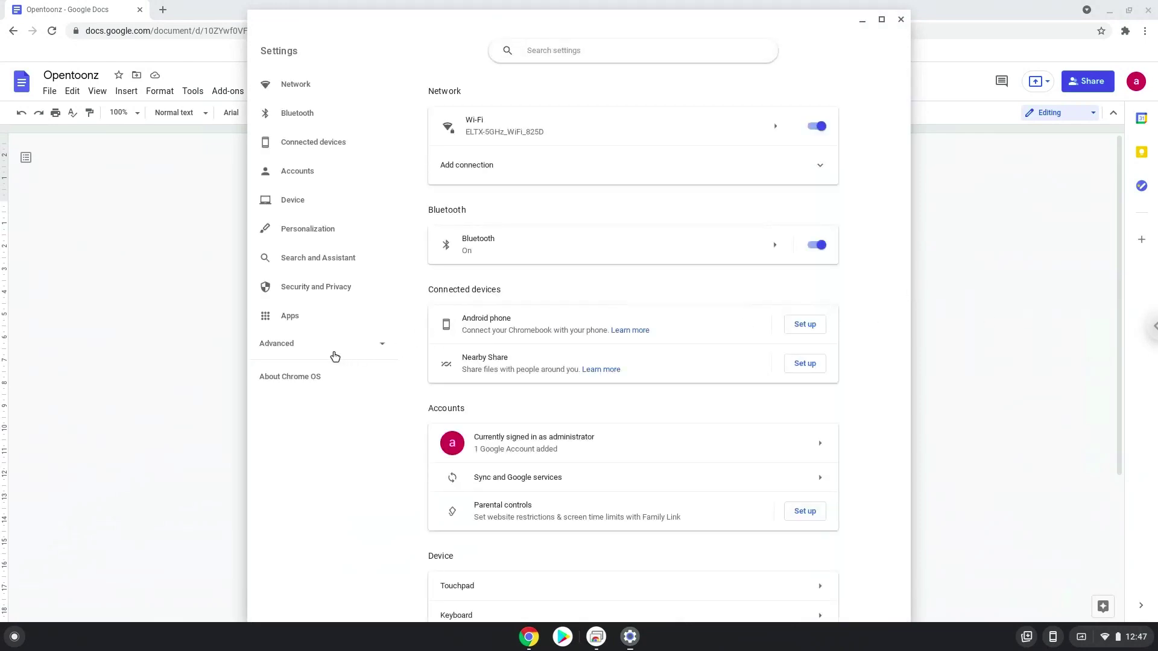
{"action": "left_click", "coordinate": [310, 351]}
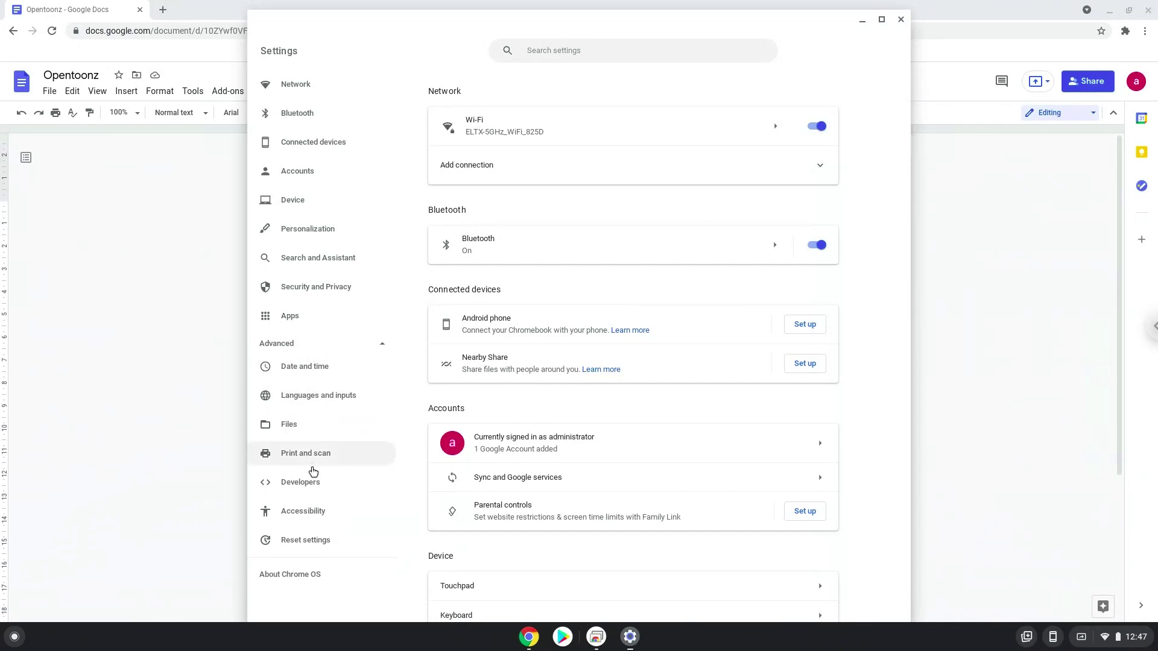
{"action": "left_click", "coordinate": [314, 486]}
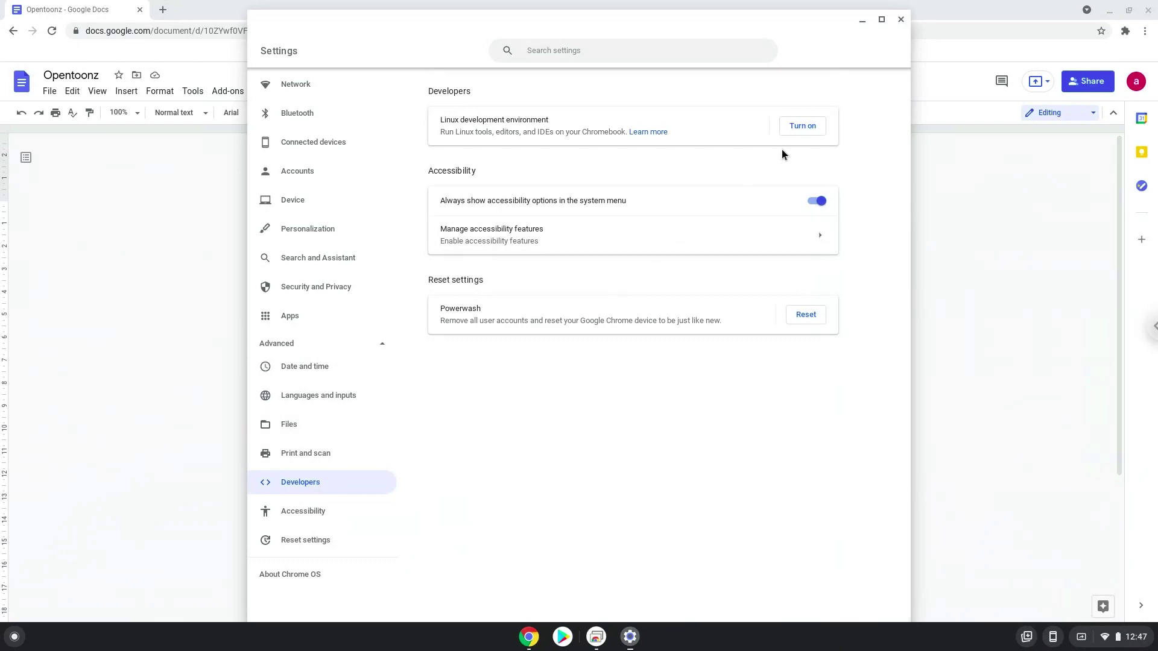
Turn on and install the Linux development environment, then close the terminal it opens.
{"action": "left_click", "coordinate": [798, 130]}
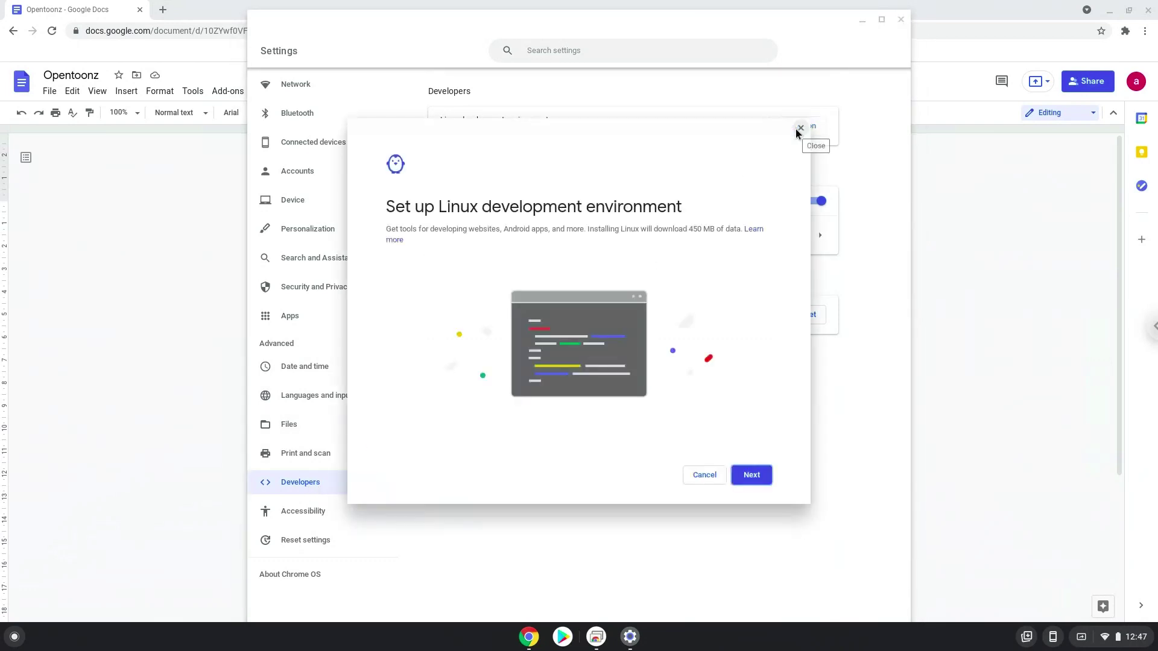
{"action": "left_click", "coordinate": [749, 483]}
{"action": "left_click", "coordinate": [750, 483]}
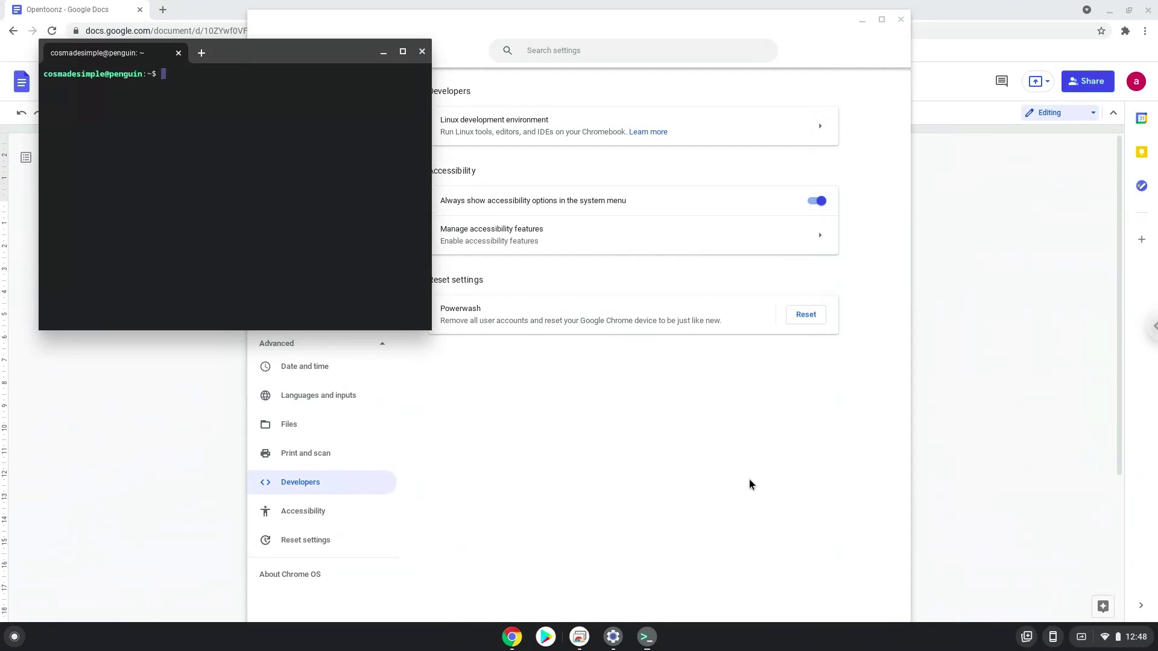
{"action": "left_click", "coordinate": [421, 53]}
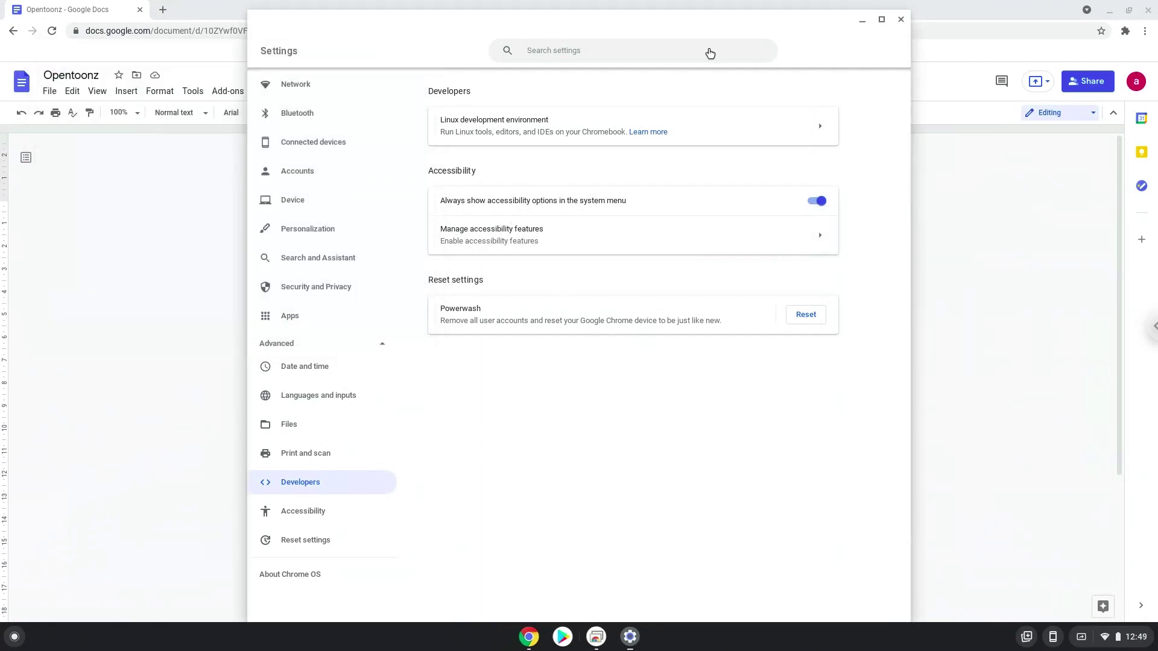
Close Settings and copy the wget deb-multimedia-keyring command from the notes.
{"action": "left_click", "coordinate": [900, 20]}
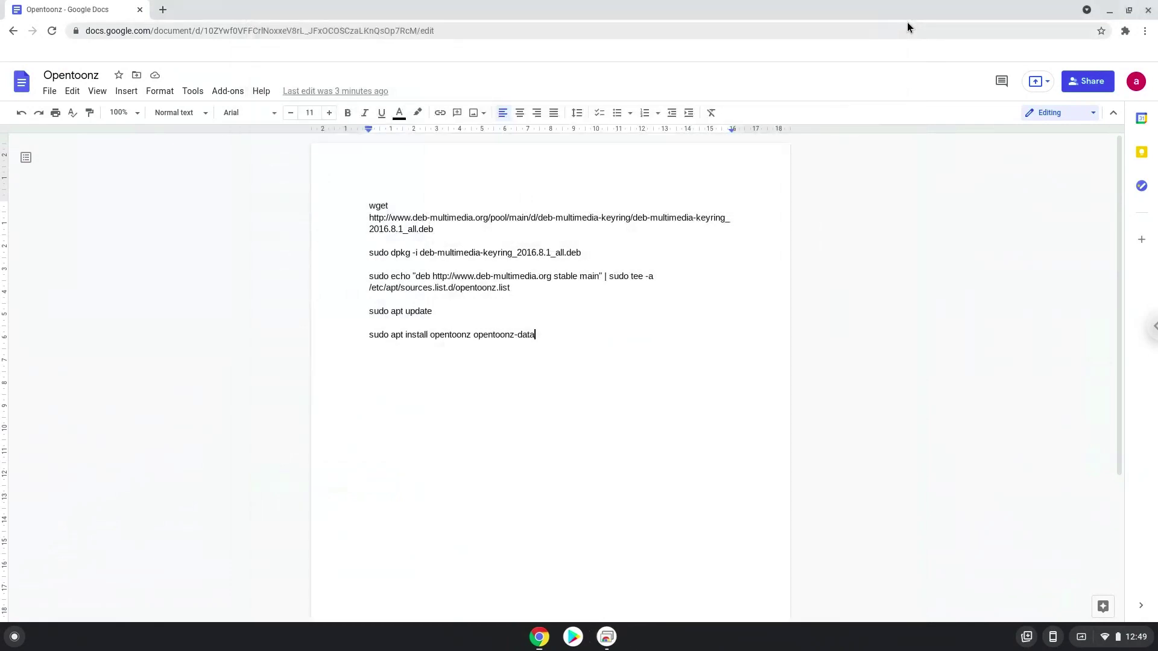
{"action": "triple_click", "coordinate": [583, 218]}
{"action": "right_click", "coordinate": [583, 218]}
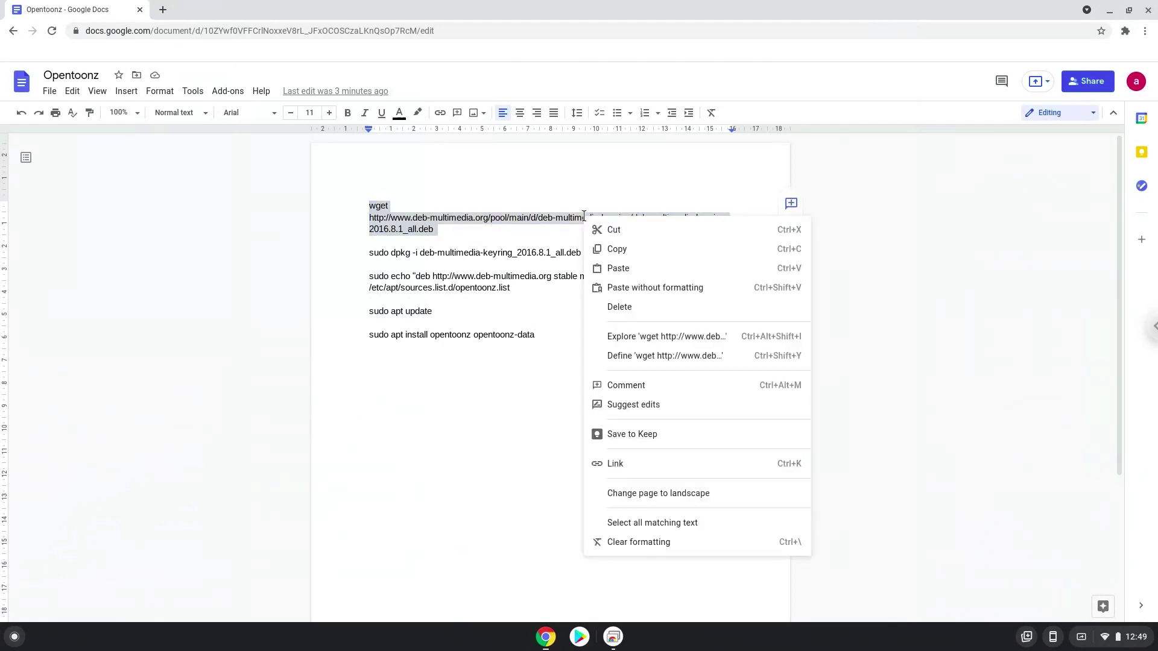
{"action": "left_click", "coordinate": [618, 251]}
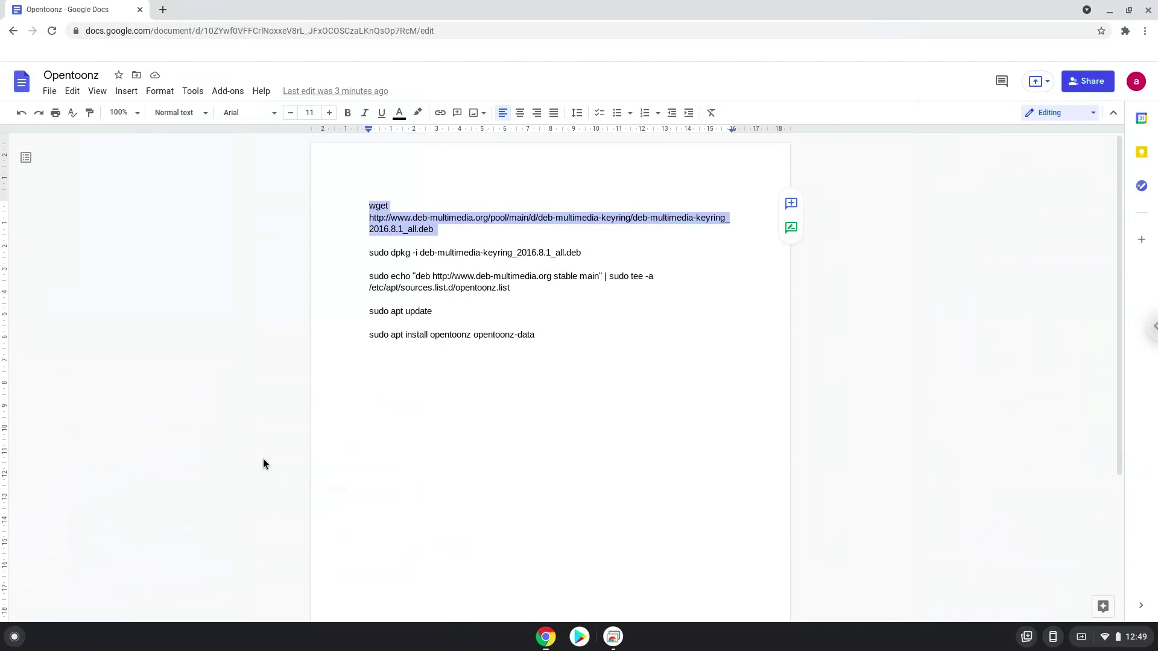
Launch the Terminal app from the launcher to run the wget download.
{"action": "left_click", "coordinate": [15, 636]}
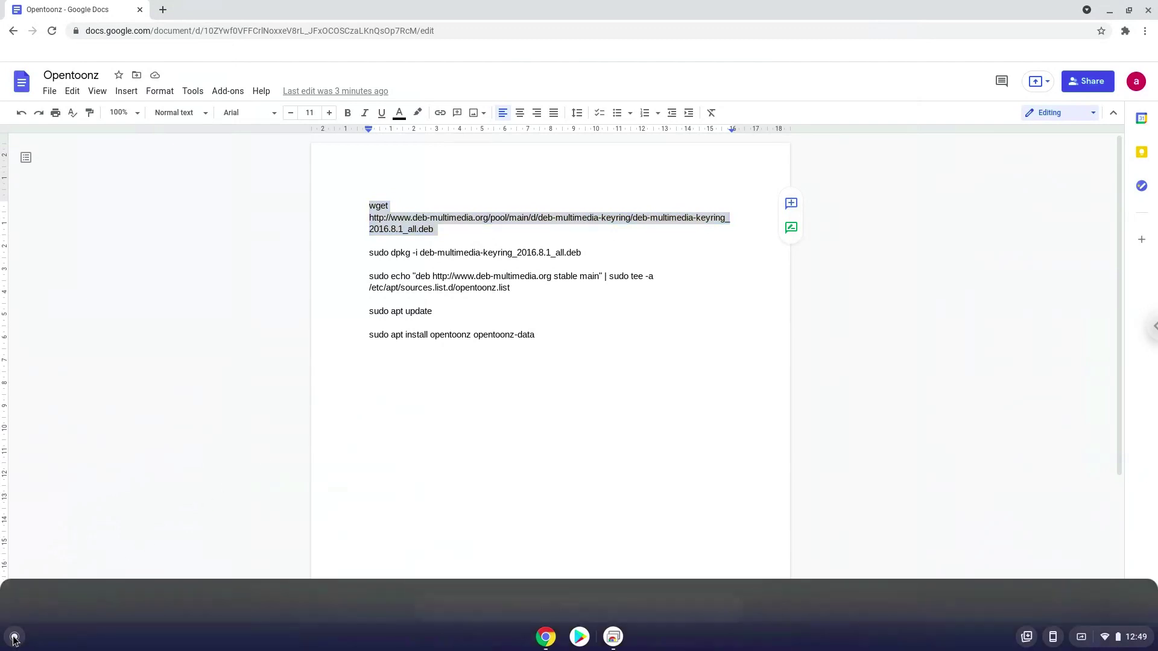
{"action": "type", "text": "ter"}
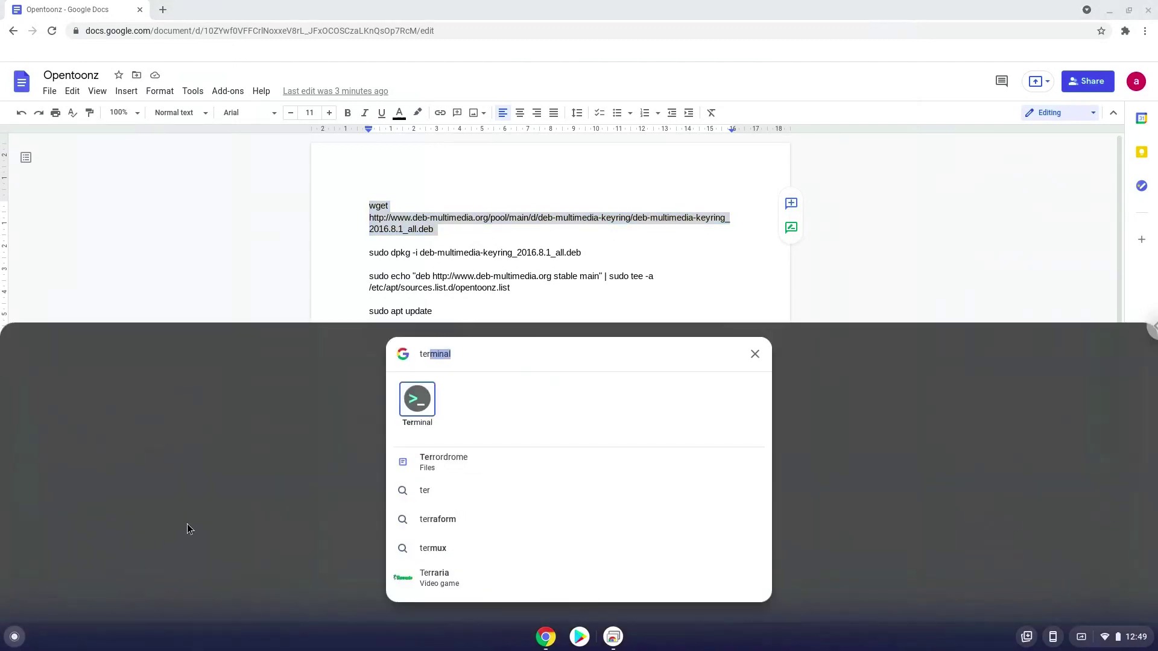
{"action": "left_click", "coordinate": [418, 401]}
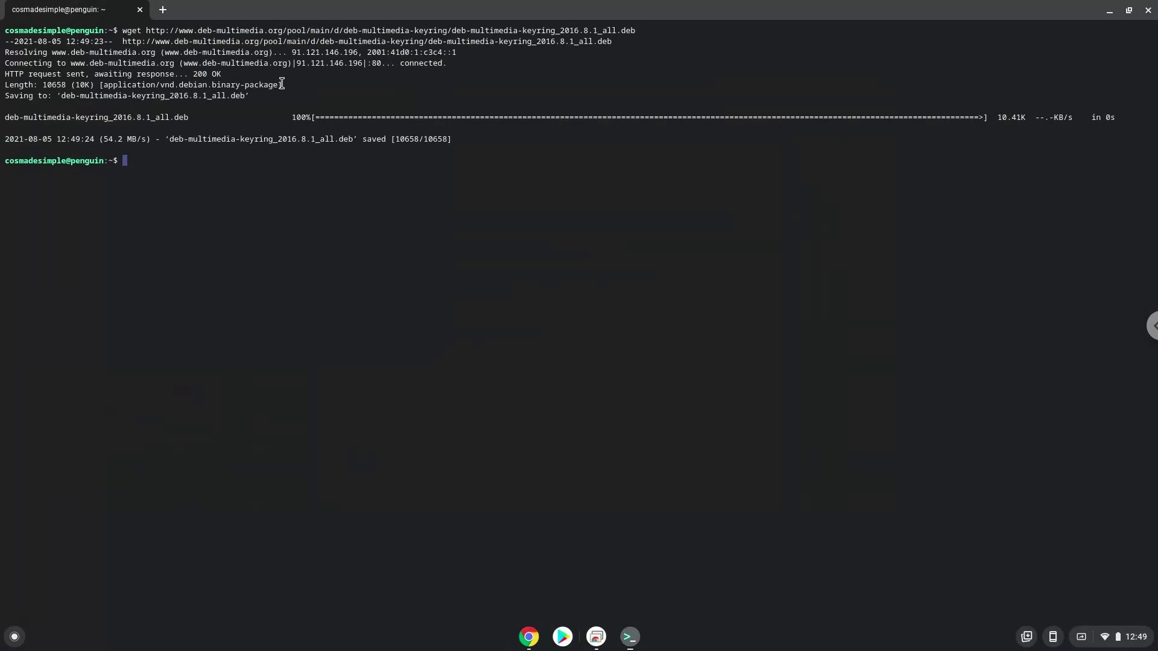
Install the deb-multimedia keyring by running the dpkg command copied from the notes.
{"action": "left_click", "coordinate": [529, 637]}
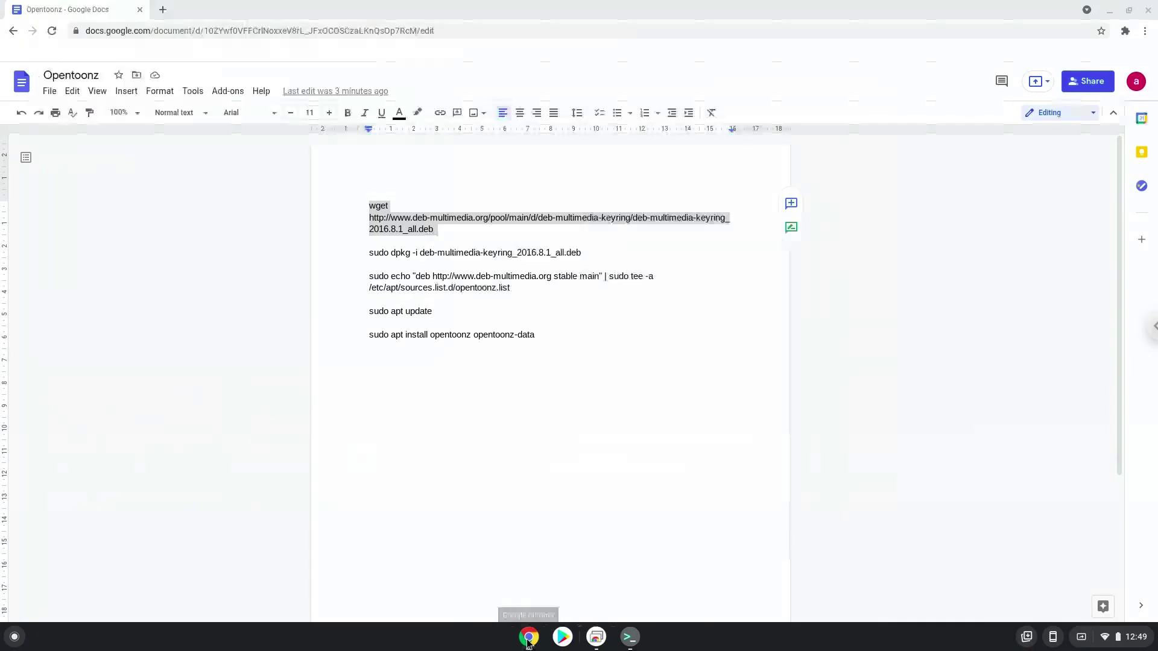
{"action": "triple_click", "coordinate": [428, 254]}
{"action": "double_click", "coordinate": [428, 253]}
{"action": "triple_click", "coordinate": [428, 253]}
{"action": "right_click", "coordinate": [428, 253]}
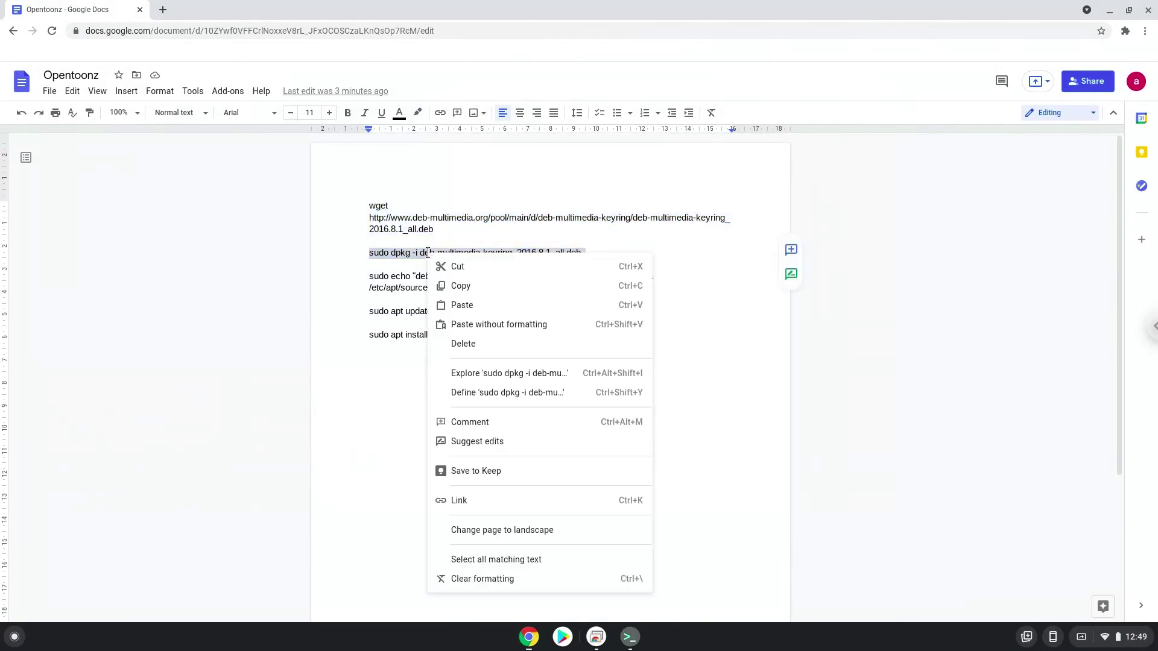
{"action": "left_click", "coordinate": [456, 284]}
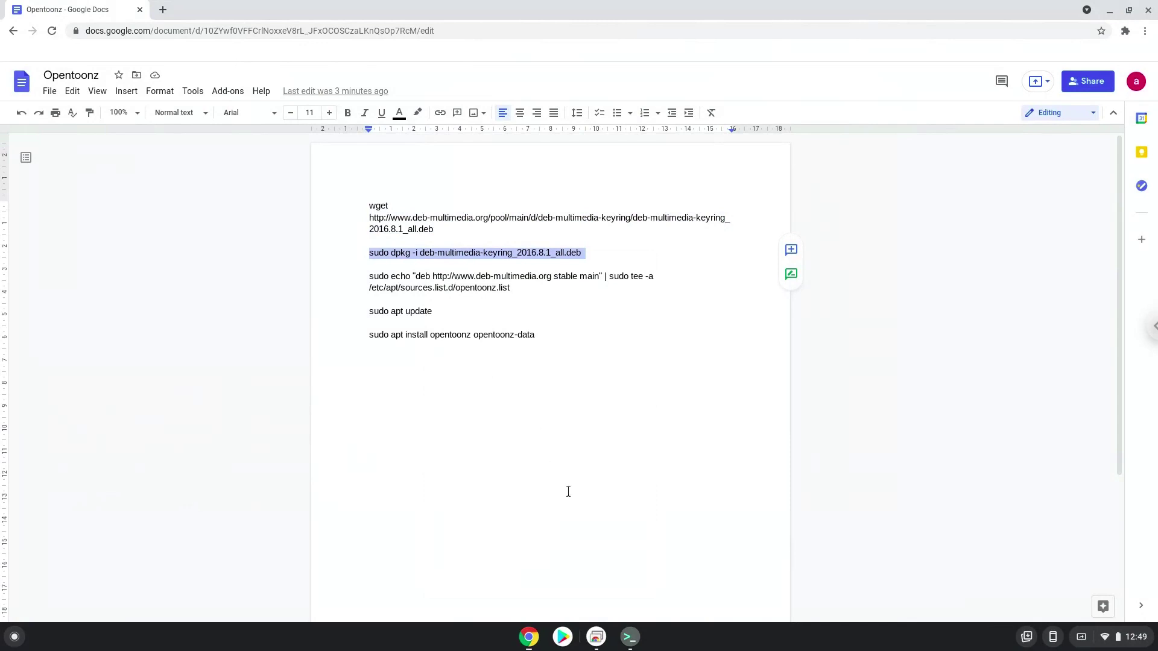
{"action": "left_click", "coordinate": [630, 637]}
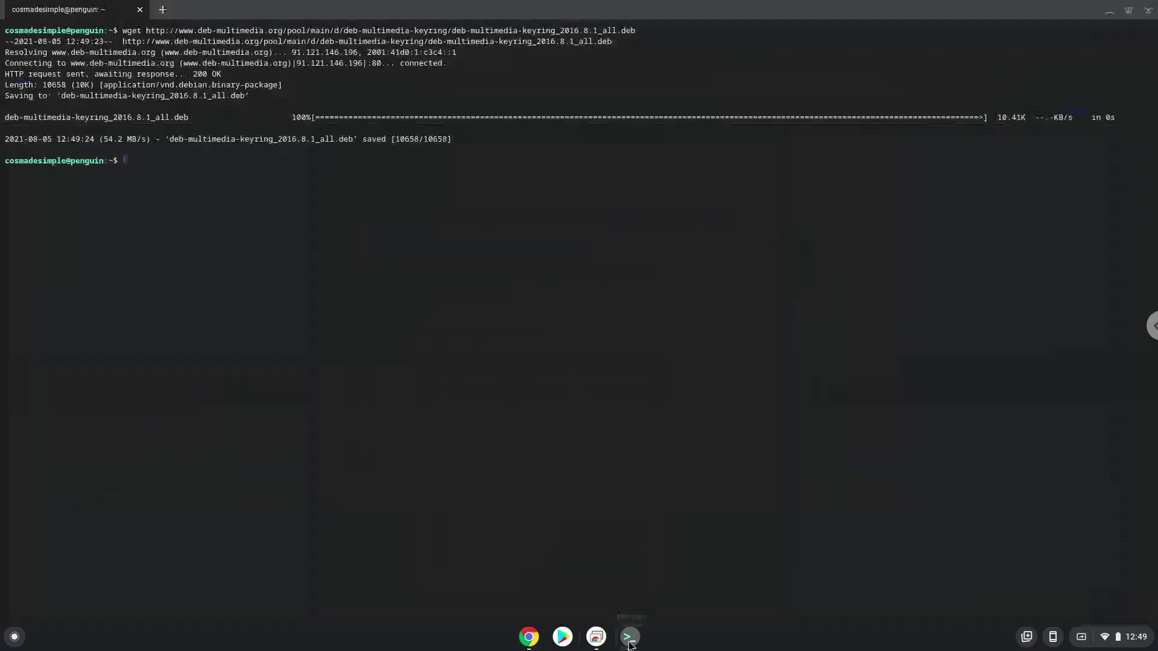
{"action": "key", "text": "ctrl+shift+v"}
{"action": "key", "text": "Return"}
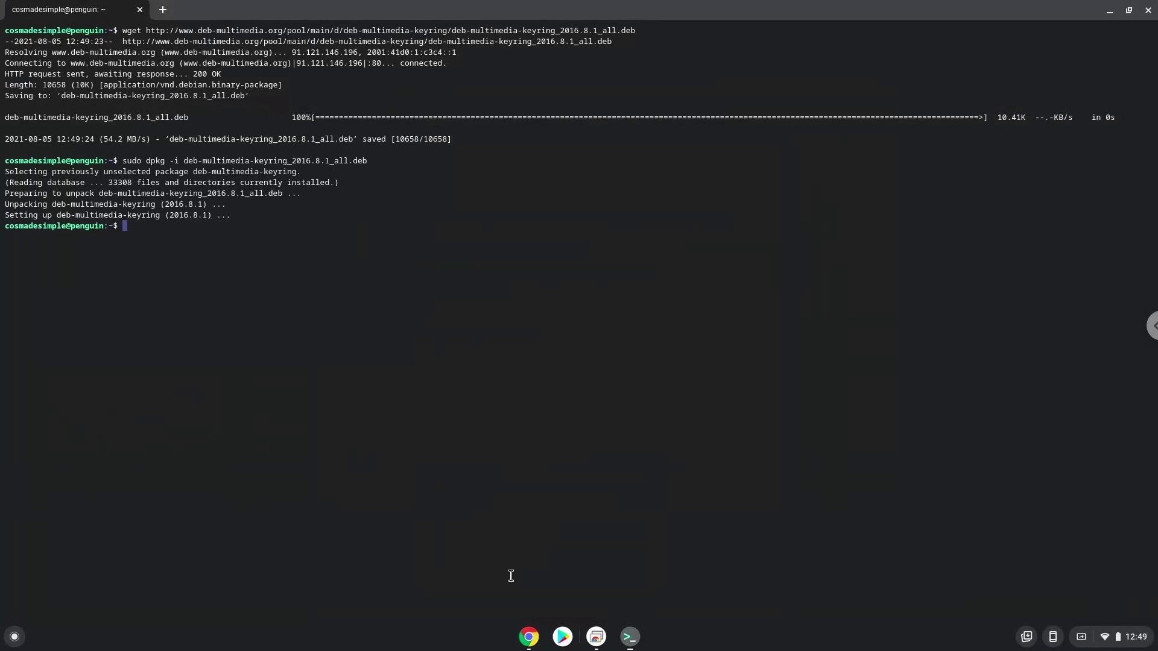
Add the deb-multimedia stable main repository to opentoonz.list with the sudo echo command.
{"action": "left_click", "coordinate": [530, 637]}
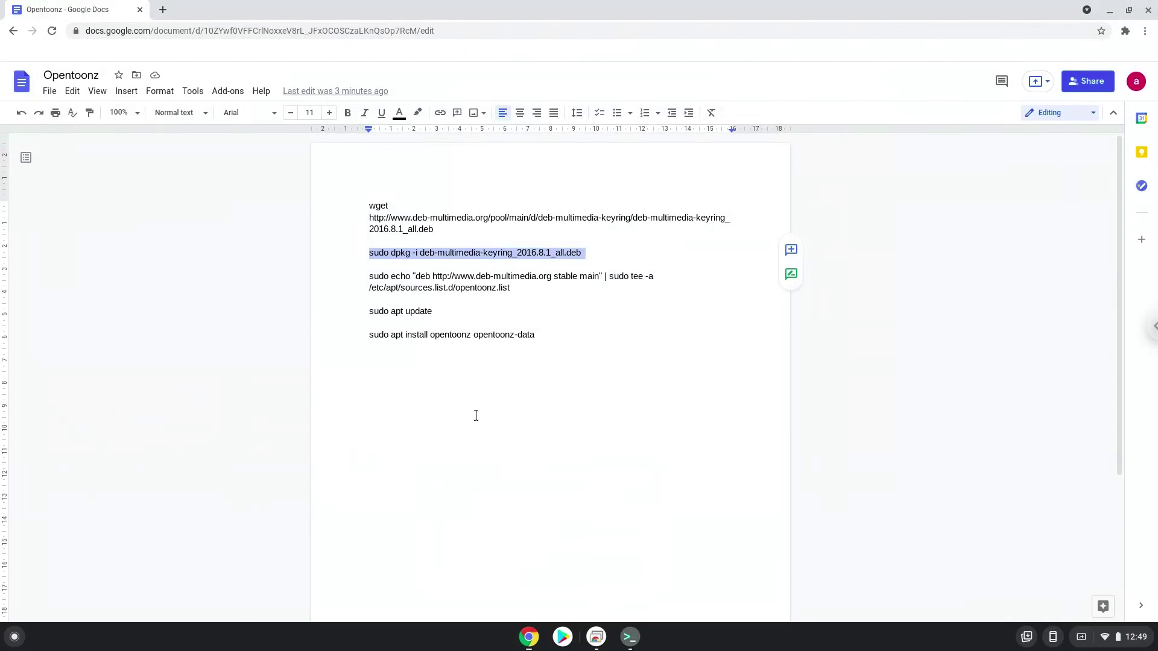
{"action": "triple_click", "coordinate": [430, 275]}
{"action": "right_click", "coordinate": [430, 275]}
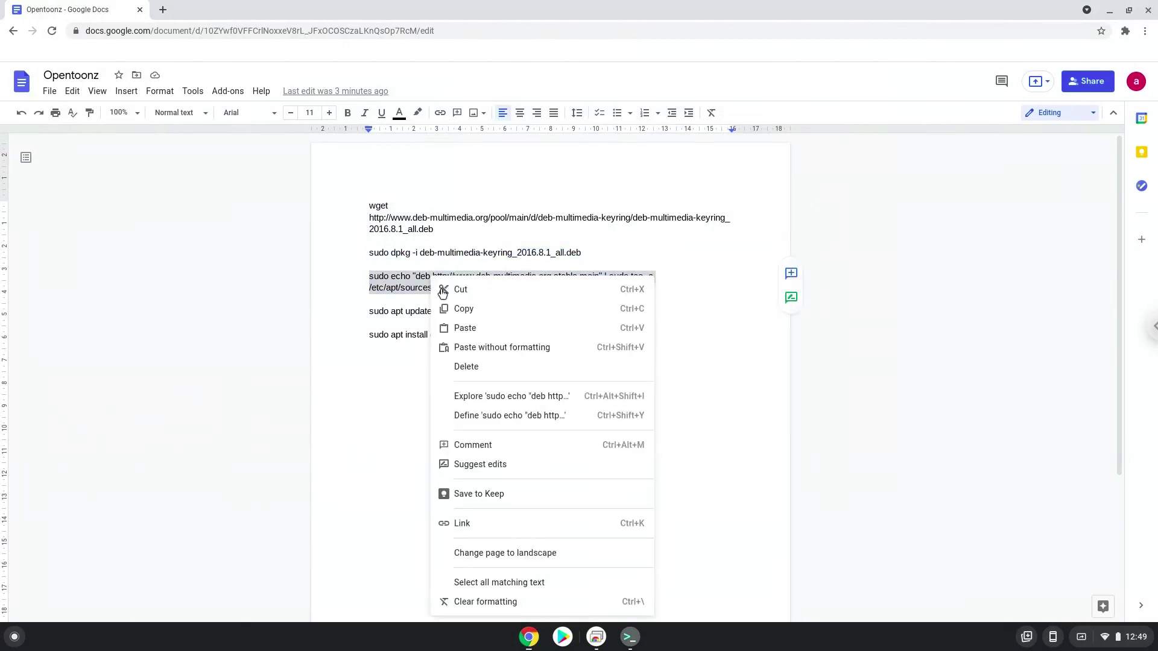
{"action": "left_click", "coordinate": [460, 310]}
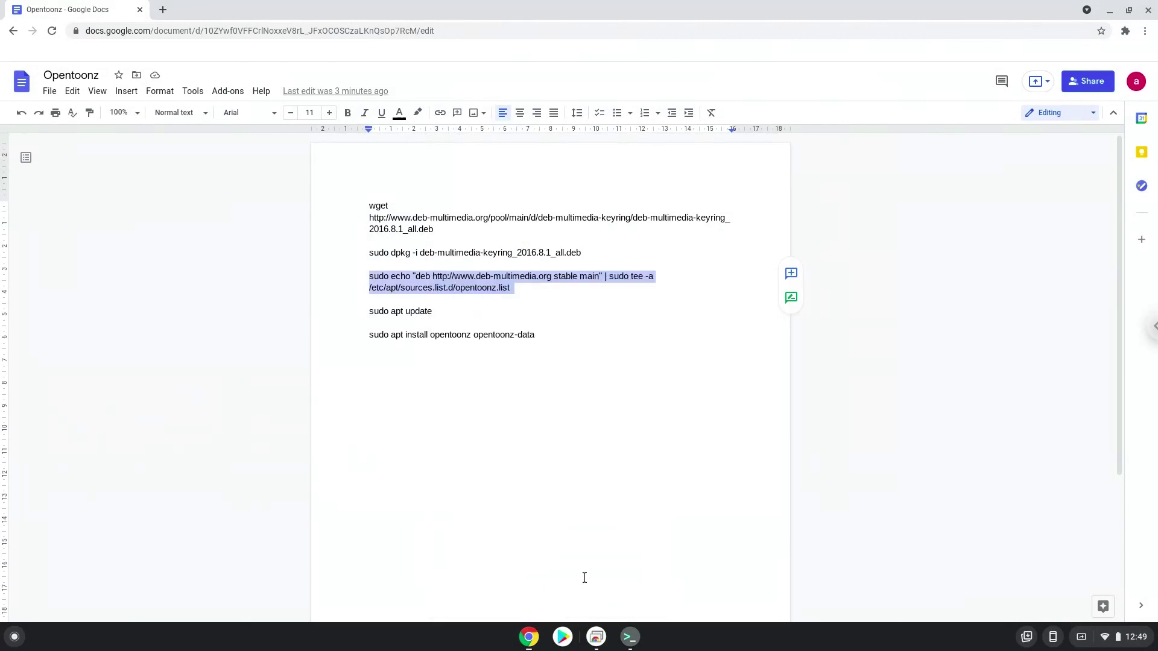
{"action": "left_click", "coordinate": [630, 638]}
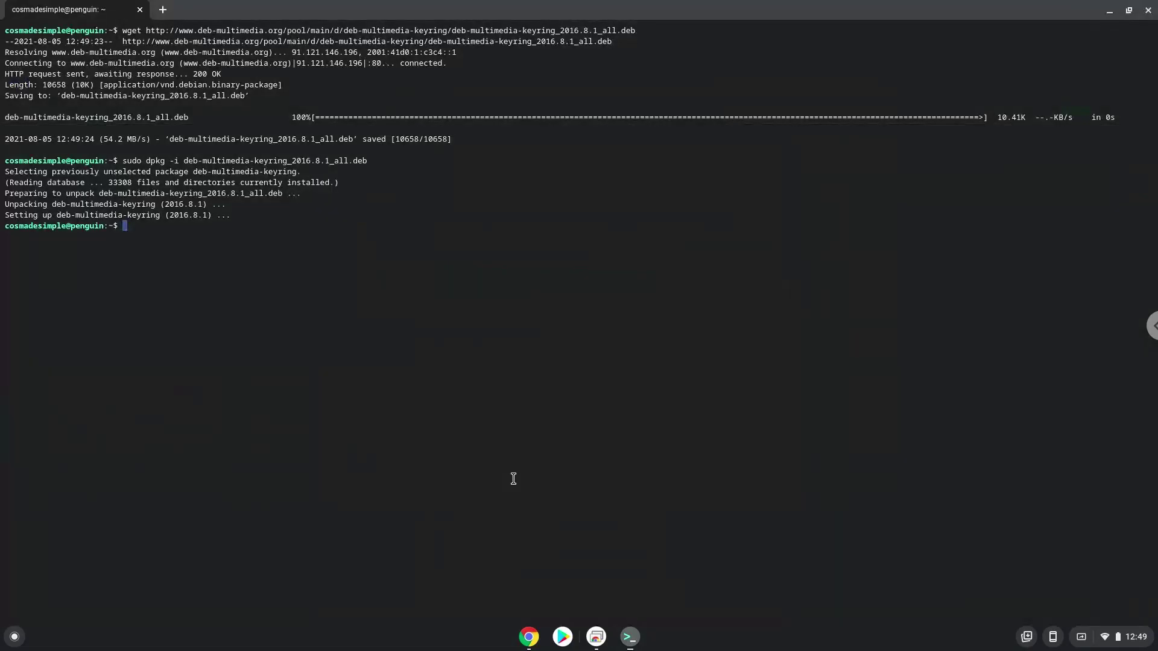
{"action": "key", "text": "ctrl+shift+v"}
{"action": "key", "text": "Return"}
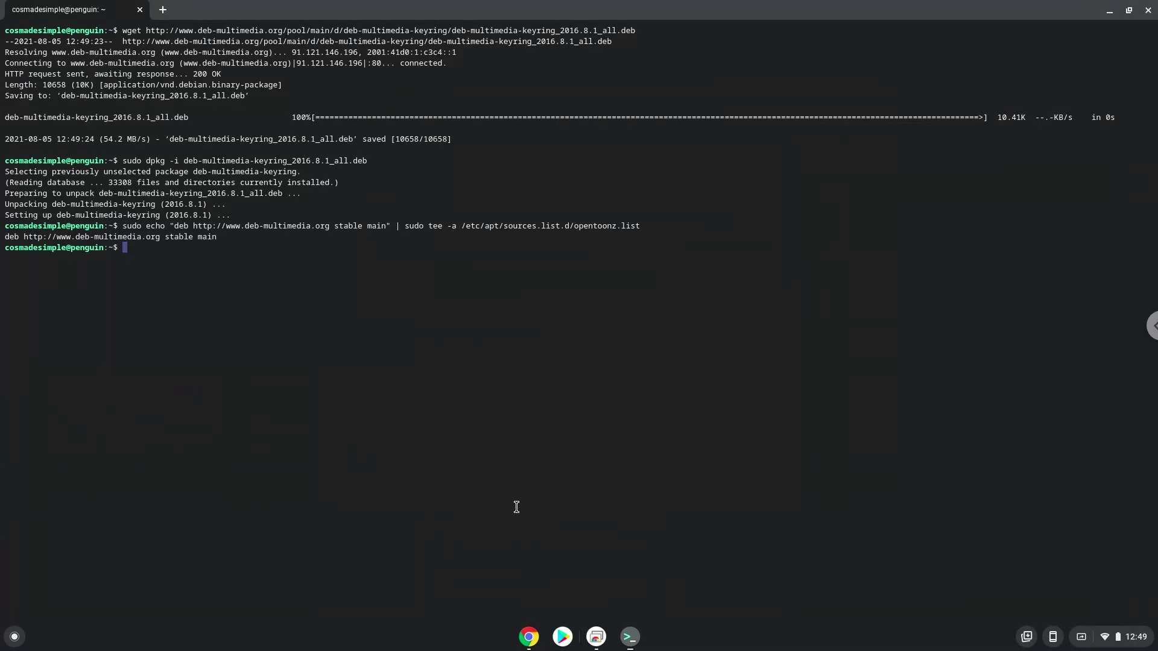
Refresh the package lists by running sudo apt update copied from the notes.
{"action": "left_click", "coordinate": [529, 637]}
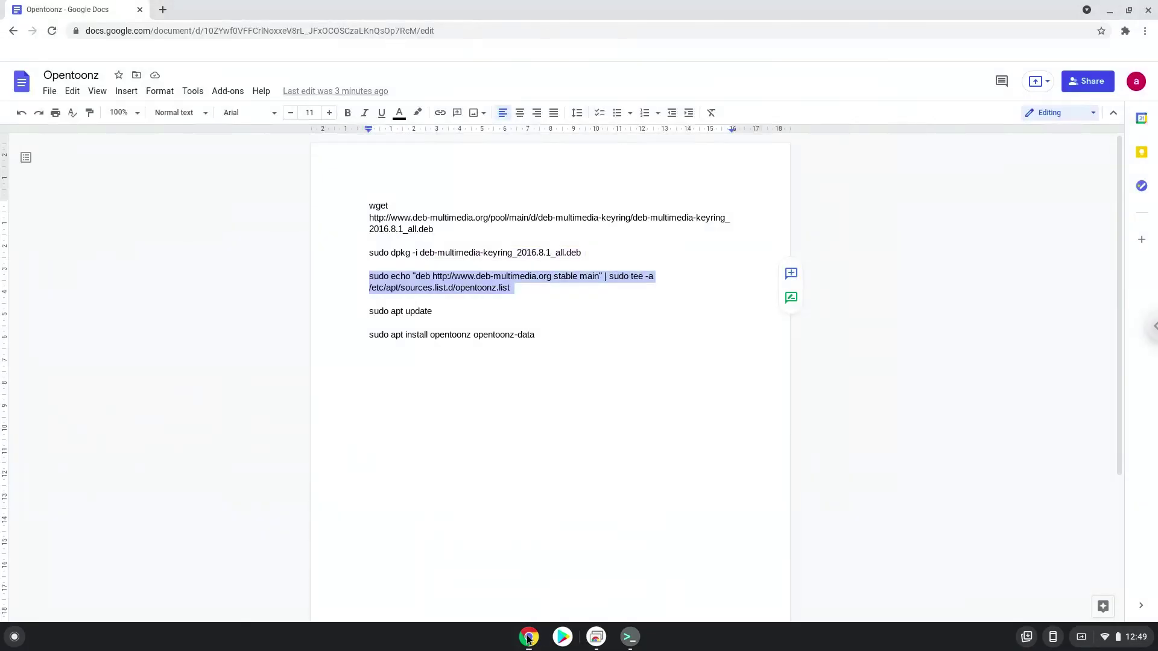
{"action": "triple_click", "coordinate": [397, 311]}
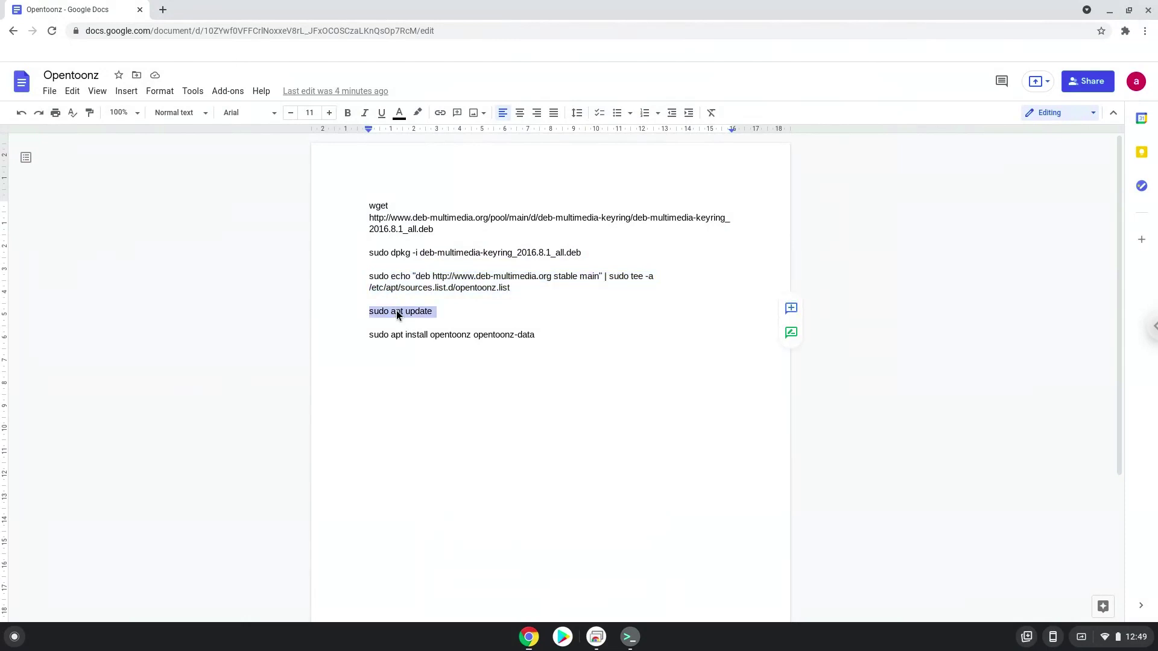
{"action": "right_click", "coordinate": [397, 310]}
{"action": "left_click", "coordinate": [439, 313]}
{"action": "left_click", "coordinate": [630, 639]}
{"action": "key", "text": "ctrl+shift+v"}
{"action": "key", "text": "Return"}
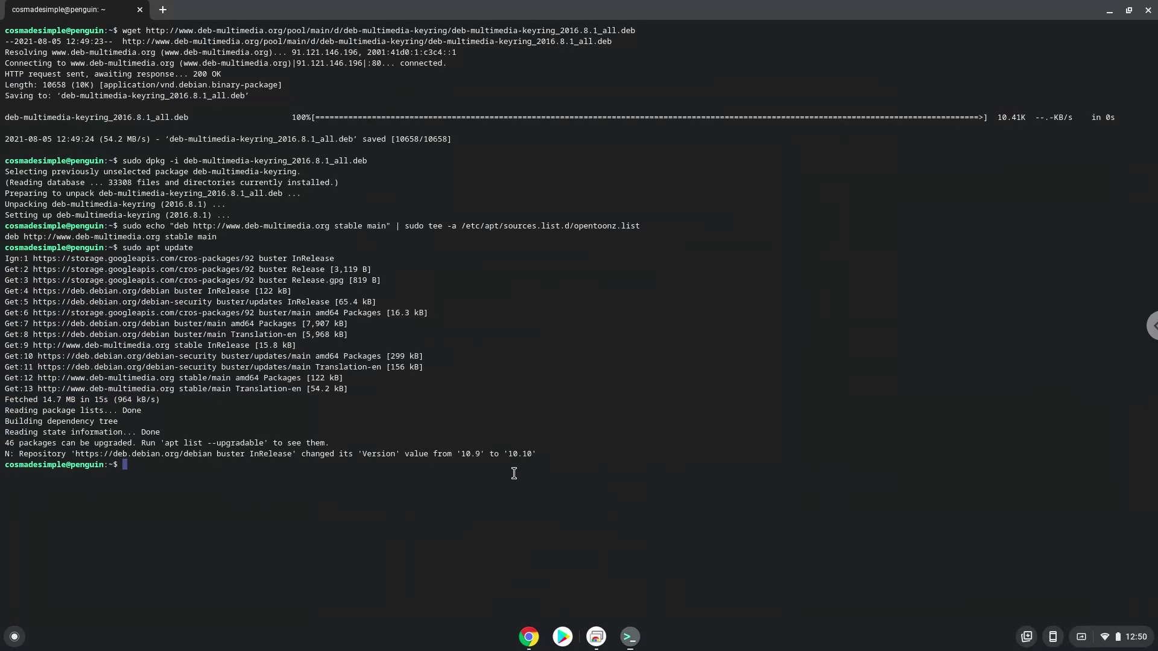
Copy the 'sudo apt install opentoonz opentoonz-data' command from the notes.
{"action": "left_click", "coordinate": [531, 638]}
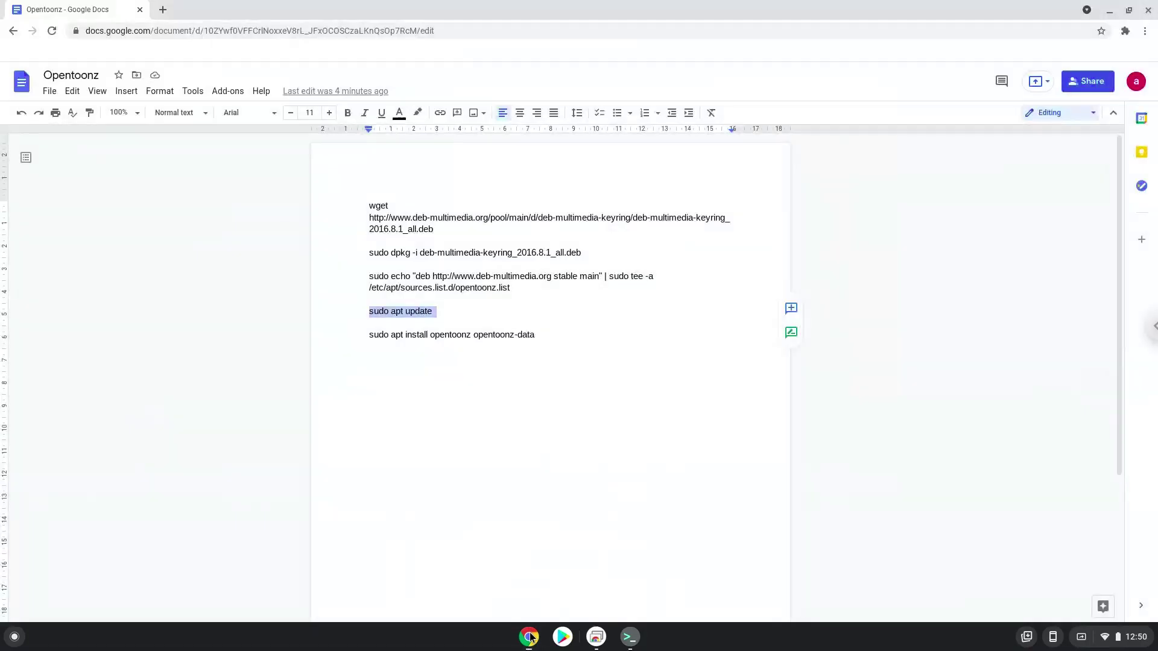
{"action": "triple_click", "coordinate": [440, 334]}
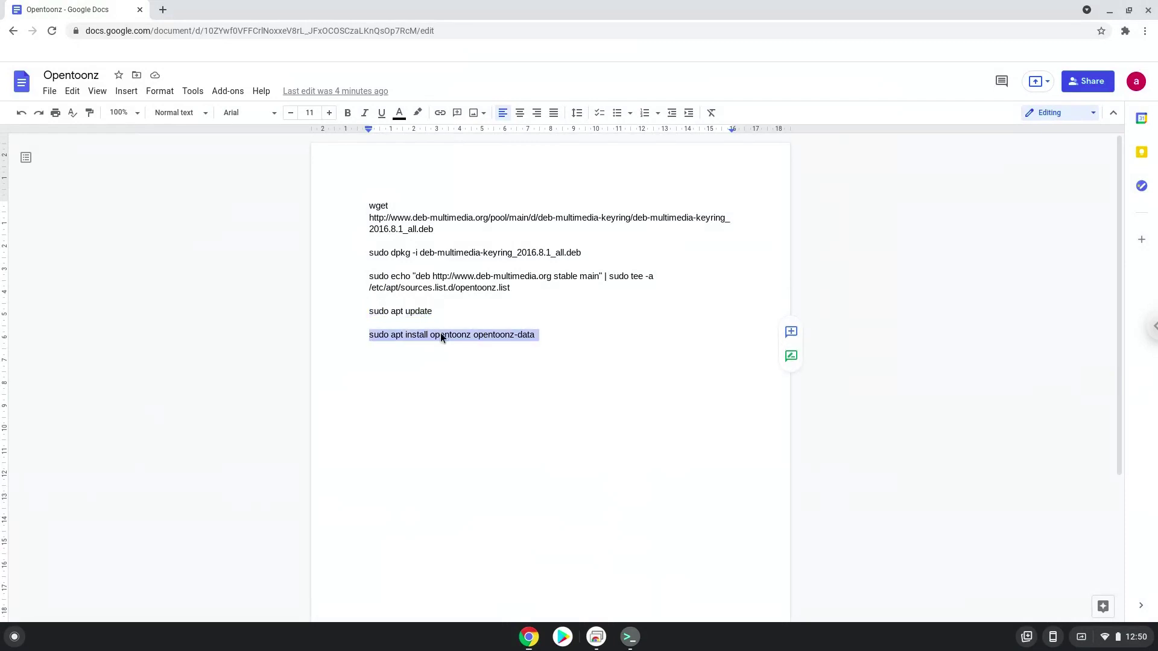
{"action": "right_click", "coordinate": [441, 334]}
{"action": "left_click", "coordinate": [466, 315]}
Run sudo apt install opentoonz opentoonz-data and agree to continue the installation.
{"action": "left_click", "coordinate": [629, 637]}
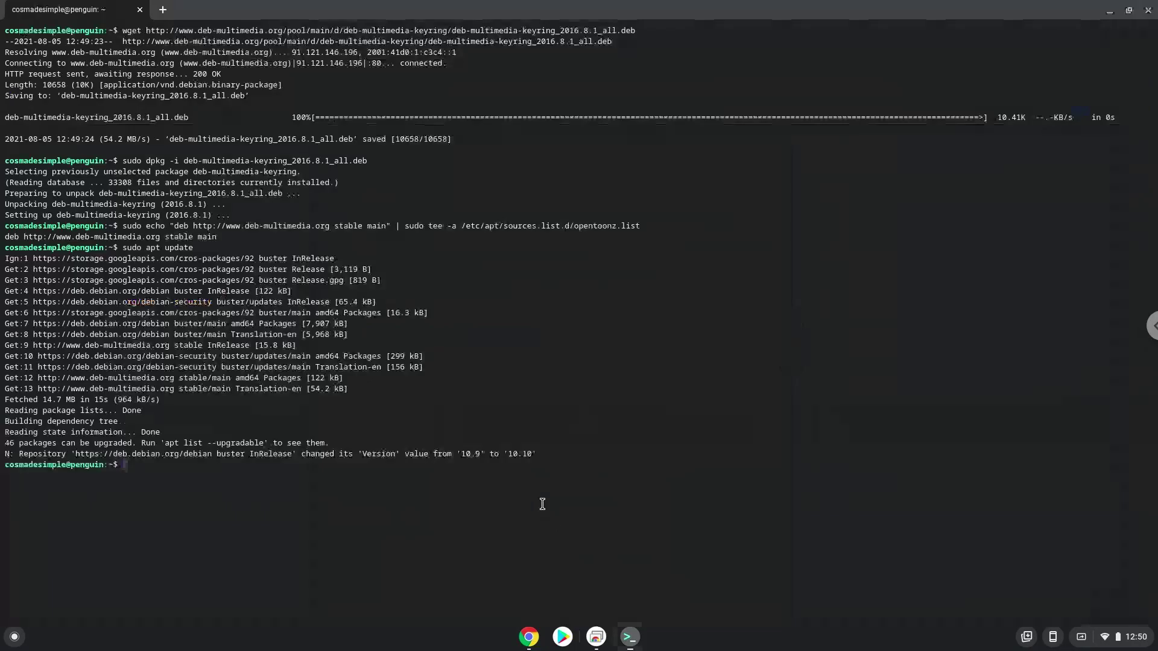
{"action": "key", "text": "ctrl+shift+v"}
{"action": "key", "text": "Return"}
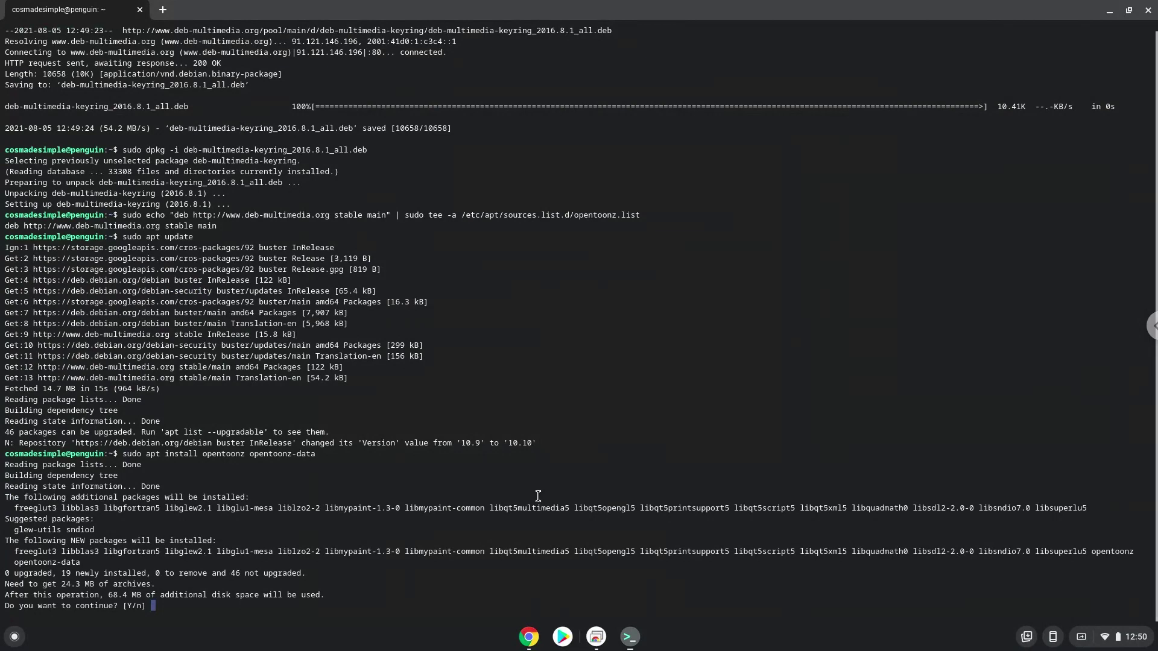
{"action": "key", "text": "Return"}
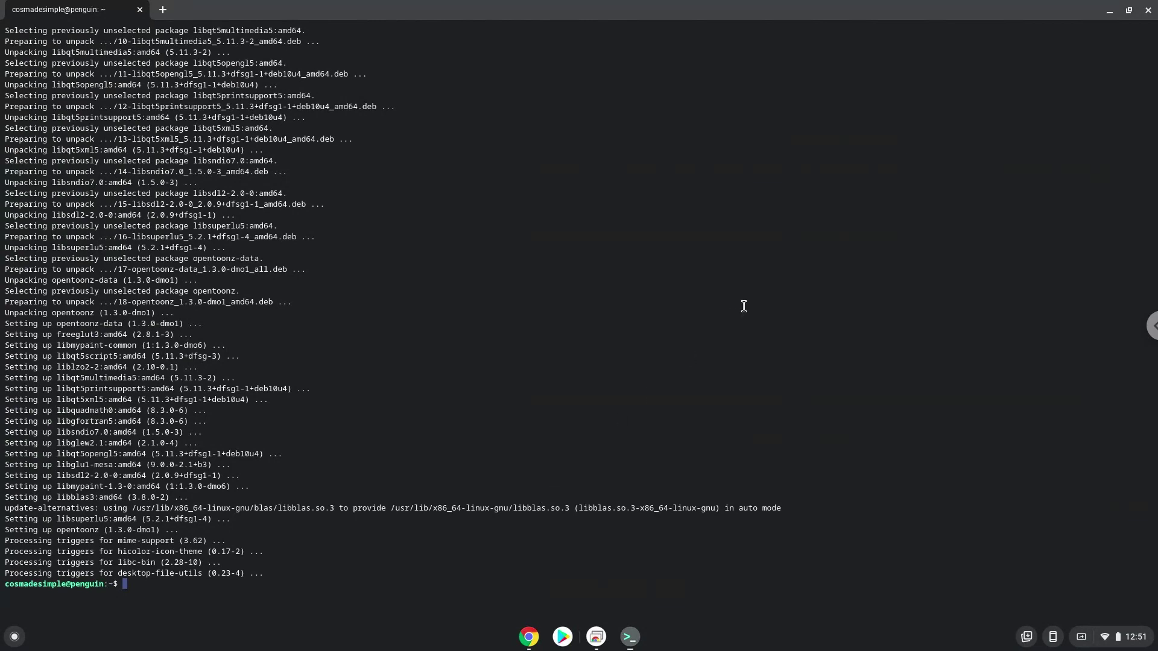
Close the terminal, confirming Leave, and expand the app launcher.
{"action": "left_click", "coordinate": [1150, 10]}
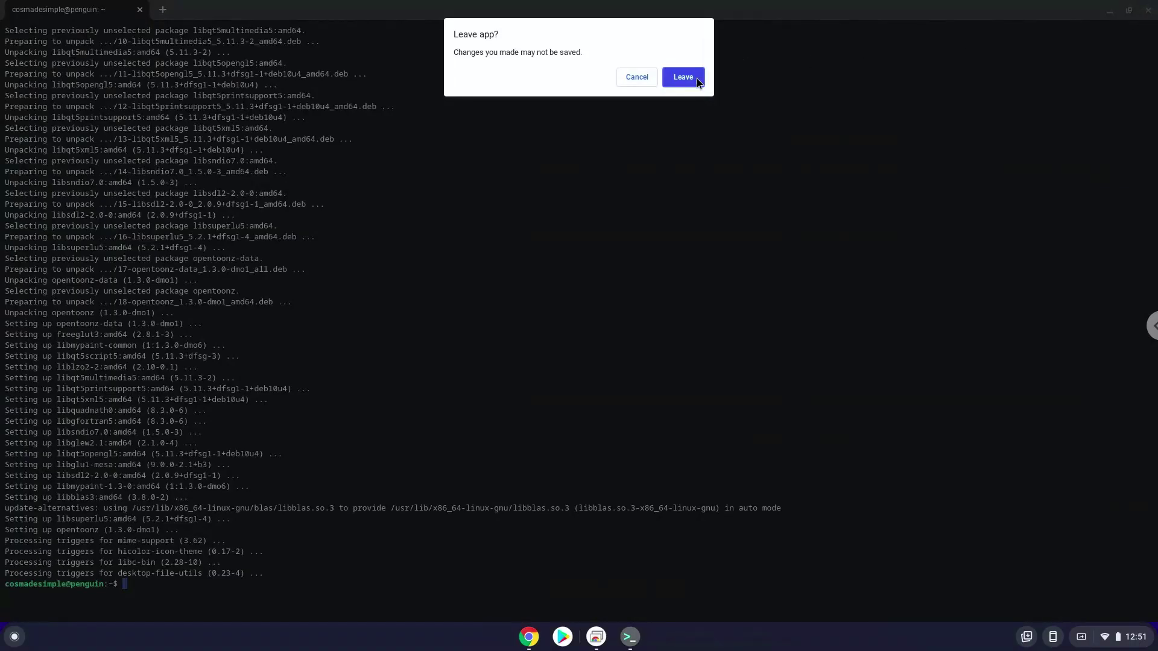
{"action": "left_click", "coordinate": [691, 79]}
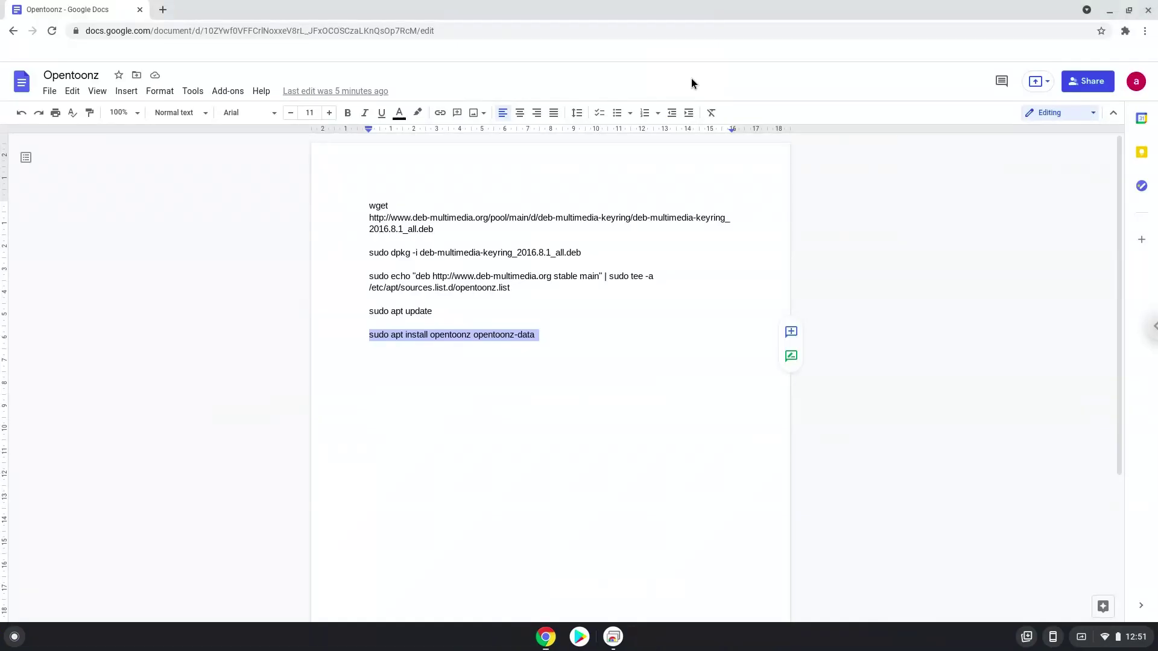
{"action": "left_click", "coordinate": [15, 636]}
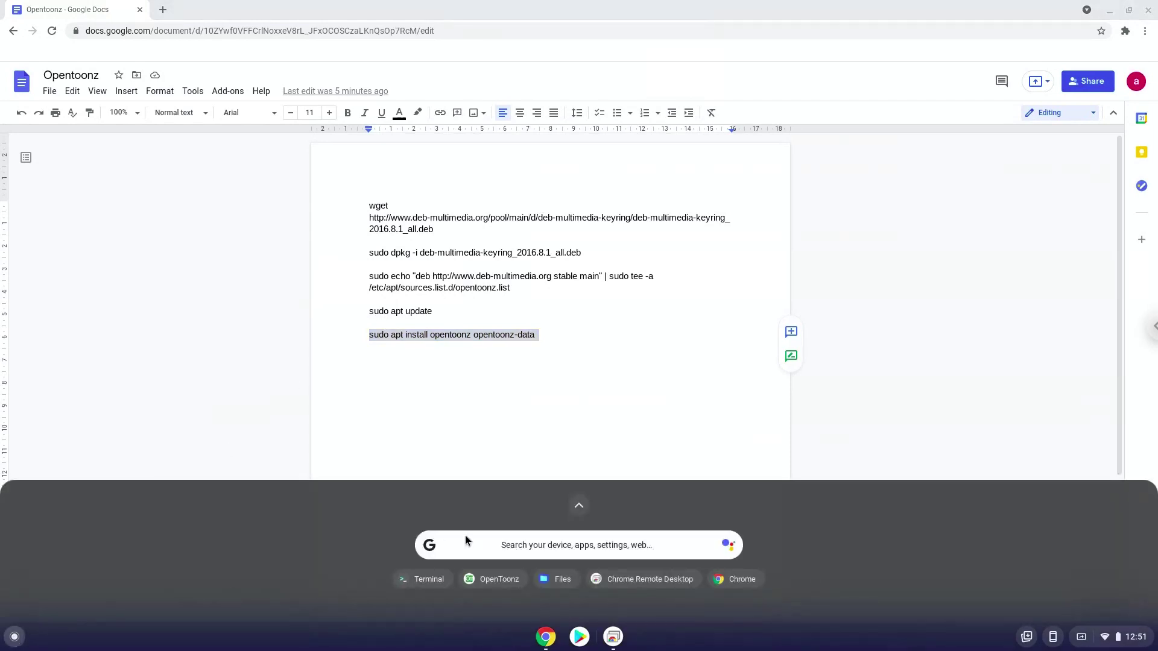
{"action": "left_click", "coordinate": [574, 508]}
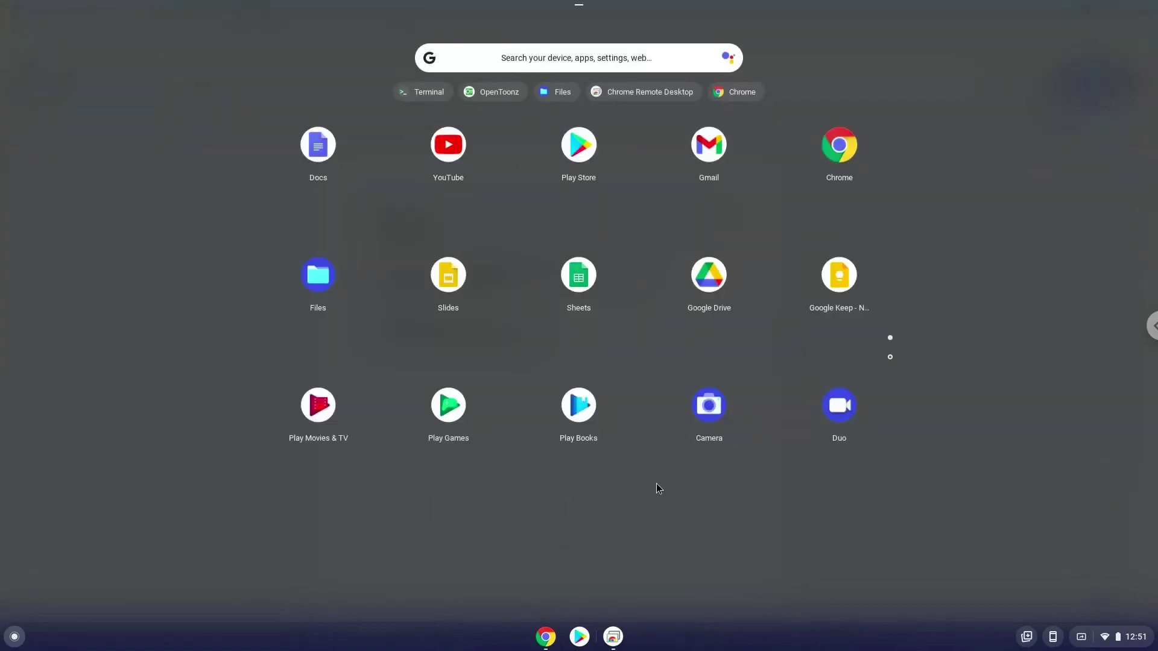
Start OpenToonz from the Linux apps folder on the launcher's second page.
{"action": "left_click", "coordinate": [891, 357]}
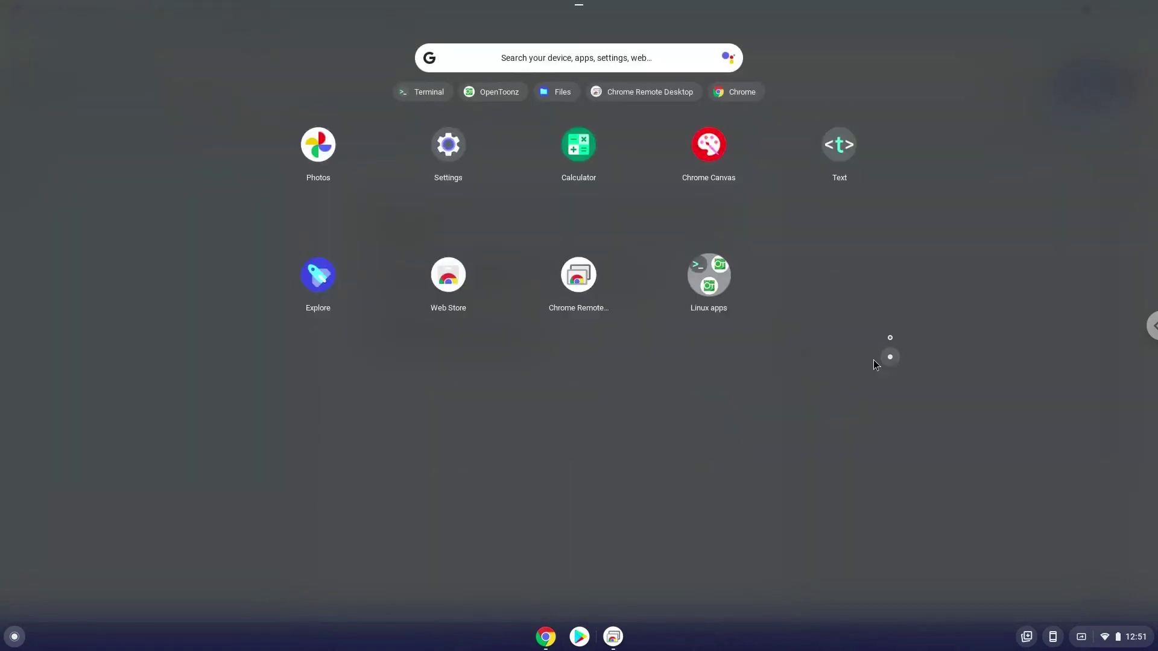
{"action": "left_click", "coordinate": [709, 276]}
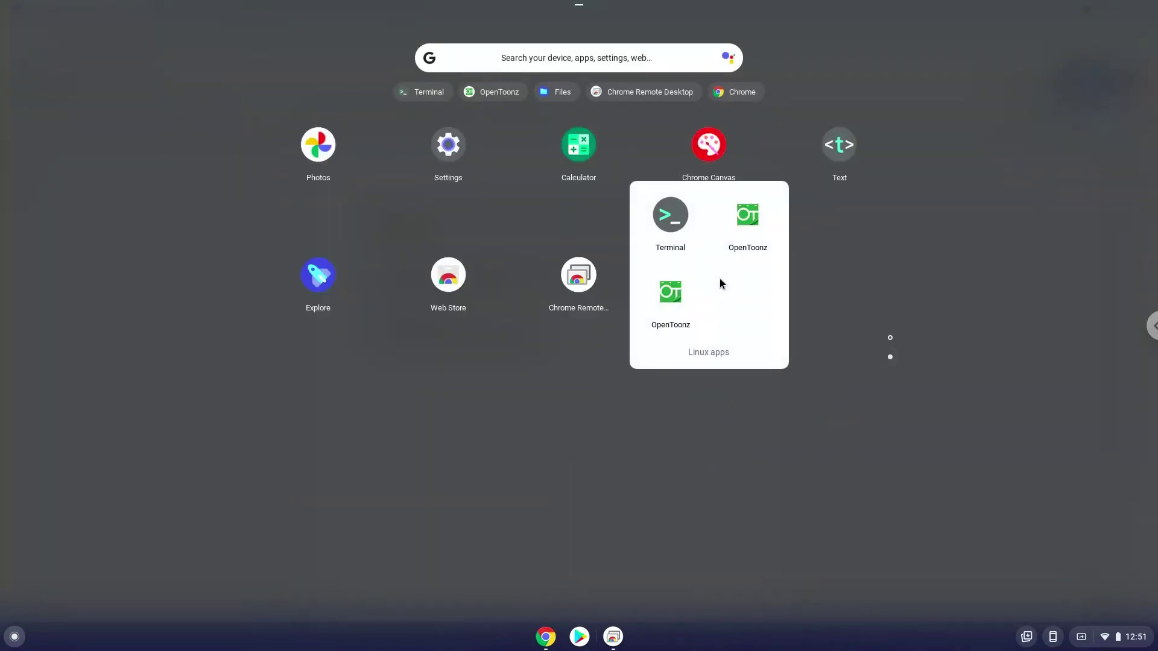
{"action": "left_click", "coordinate": [670, 296]}
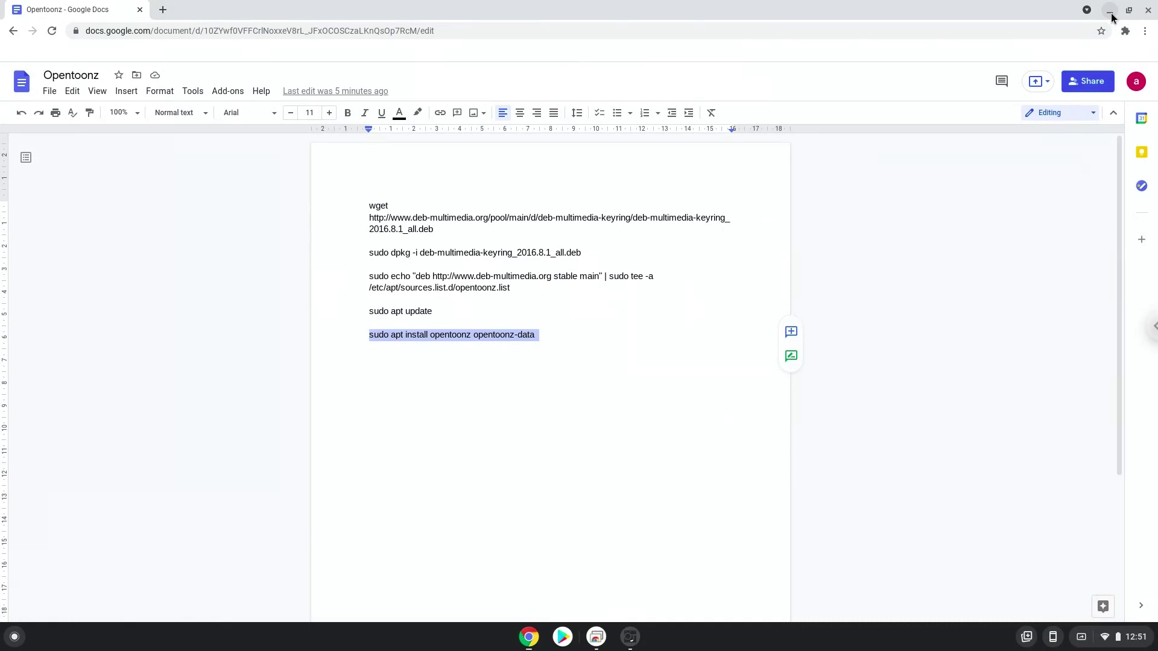
Minimize Chrome, cancel the update notice, and create the scene 'test' in the sandbox project.
{"action": "left_click", "coordinate": [1112, 11]}
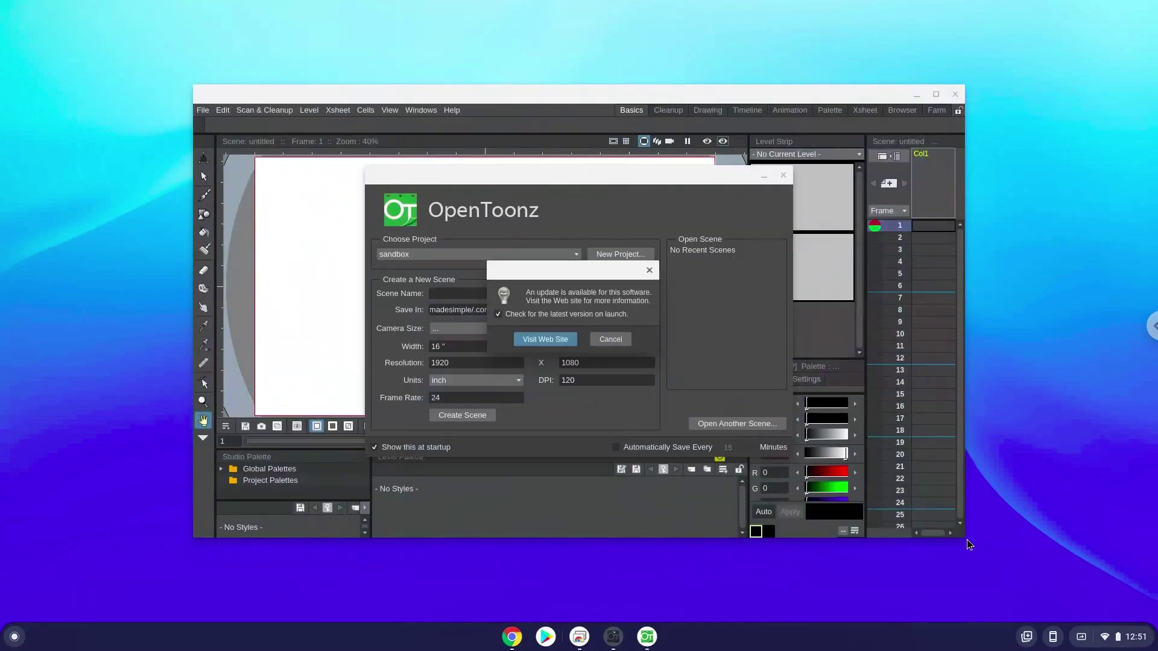
{"action": "left_click", "coordinate": [611, 340]}
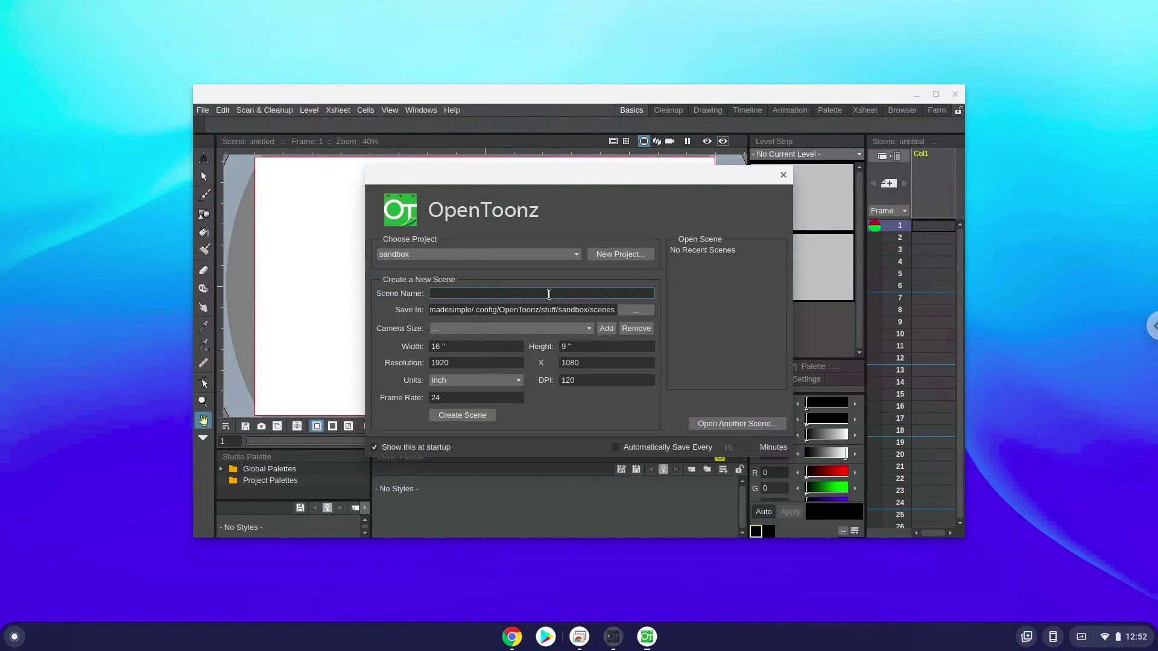
{"action": "type", "text": "test"}
{"action": "left_click", "coordinate": [477, 411]}
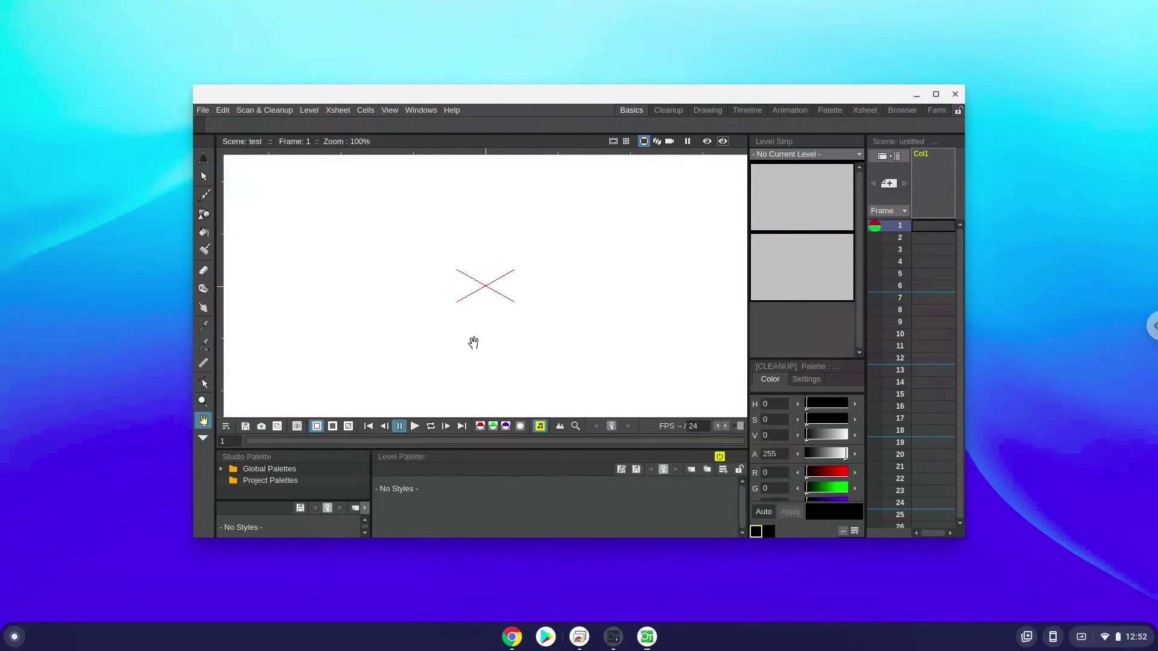
Maximize OpenToonz and tour the Cleanup, Drawing, Timeline, Animation, Palette, Xsheet, Browser and Farm rooms back to Basics.
{"action": "left_click", "coordinate": [934, 94]}
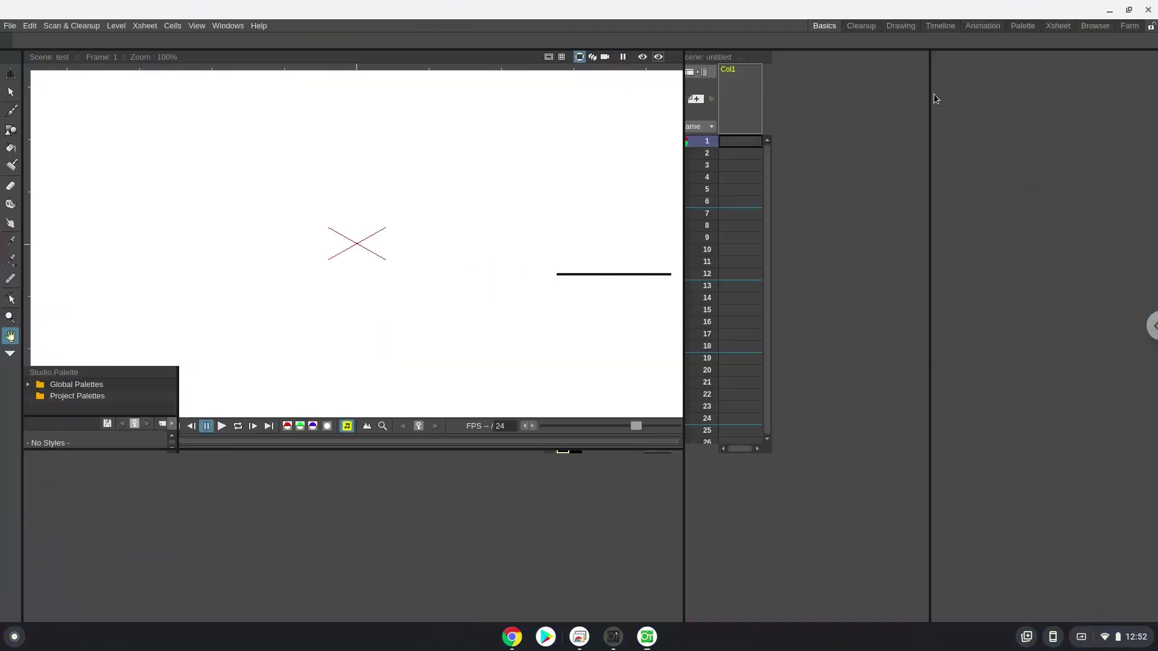
{"action": "left_click", "coordinate": [861, 26]}
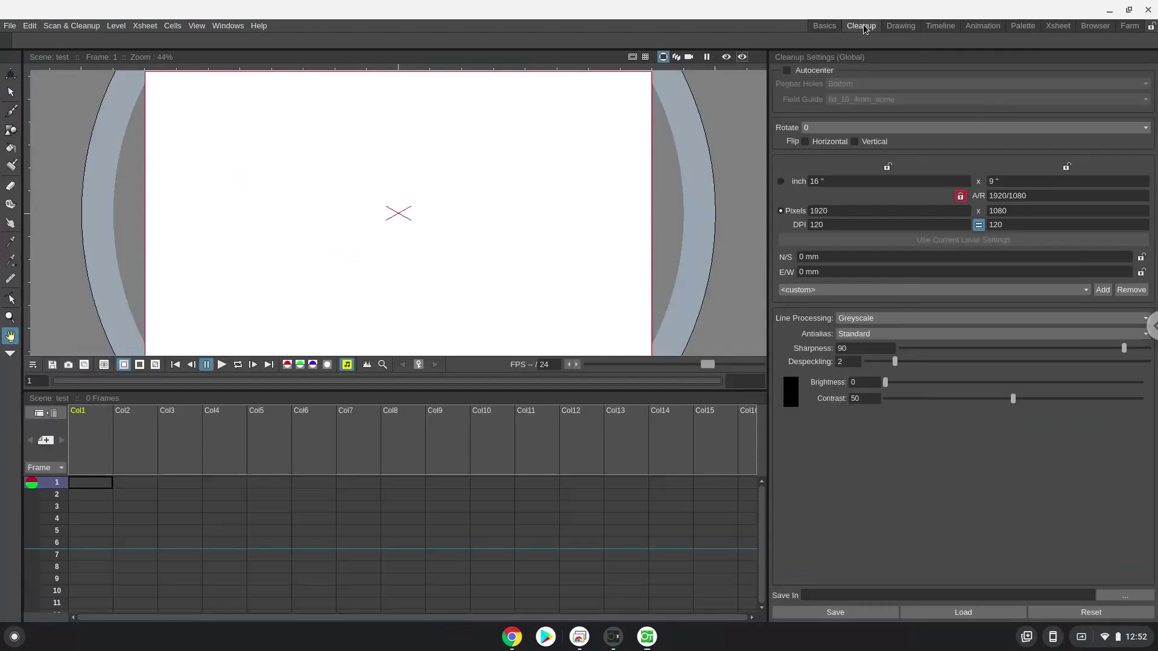
{"action": "left_click", "coordinate": [900, 27]}
{"action": "left_click", "coordinate": [941, 28]}
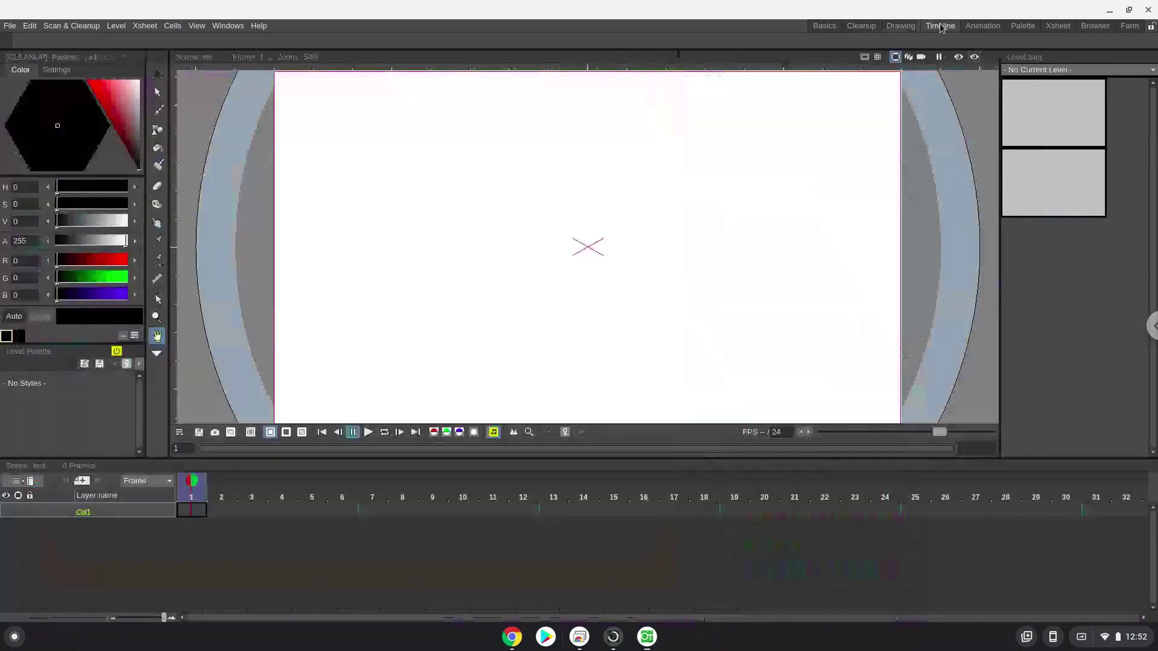
{"action": "left_click", "coordinate": [991, 27]}
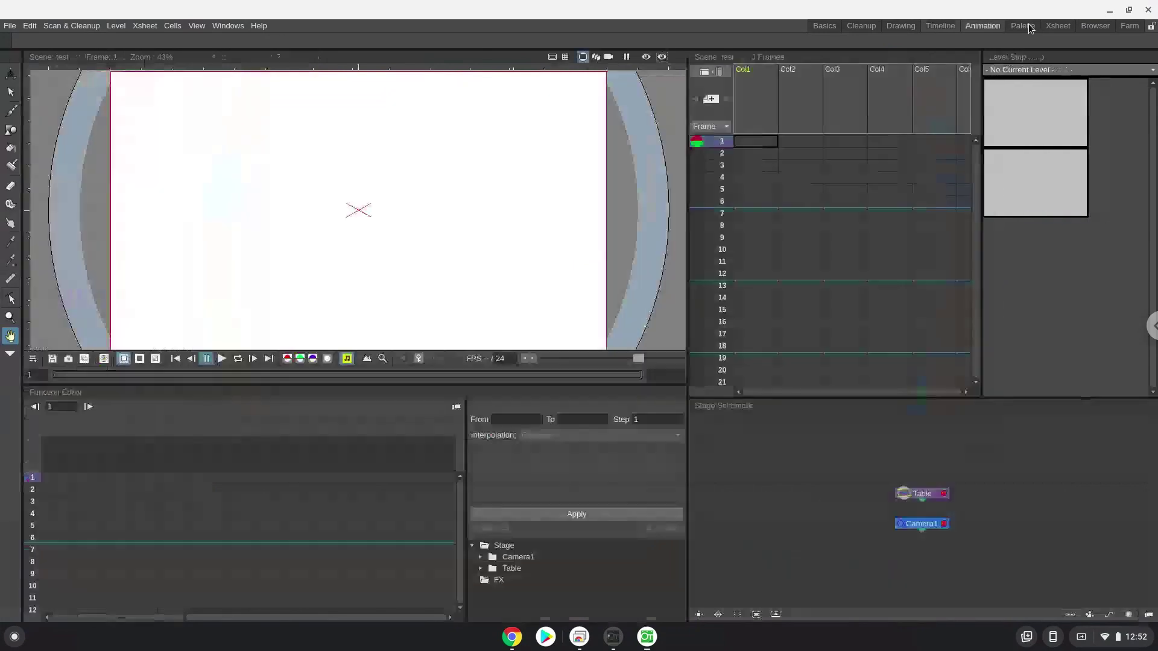
{"action": "left_click", "coordinate": [1033, 24]}
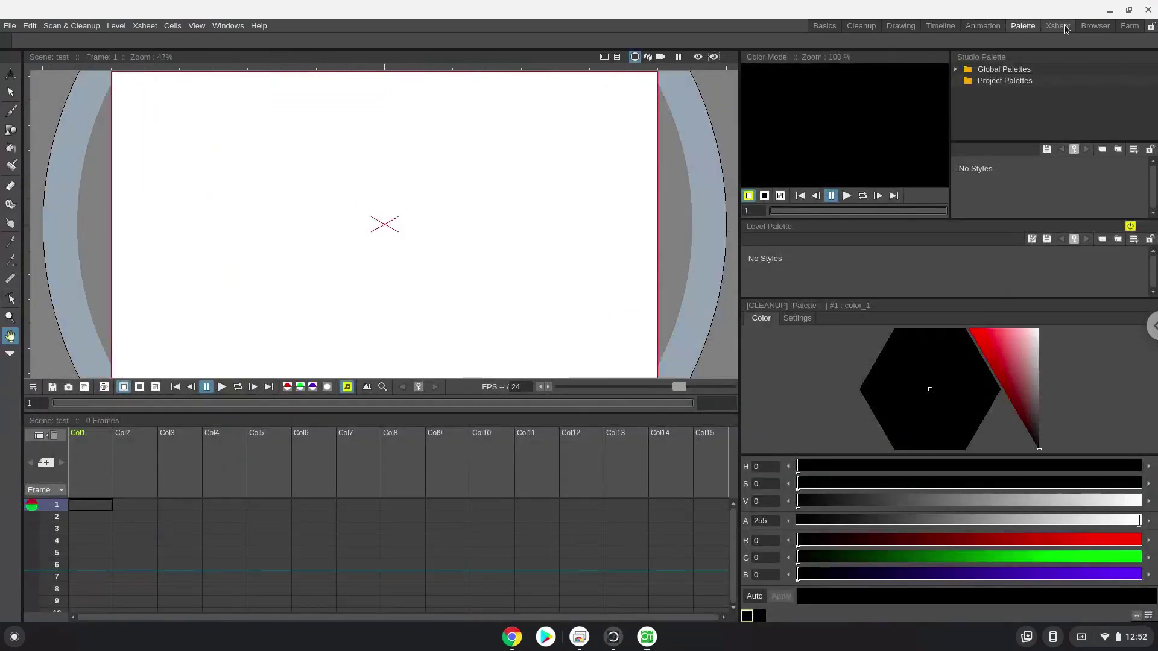
{"action": "left_click", "coordinate": [1066, 26]}
{"action": "left_click", "coordinate": [1096, 25]}
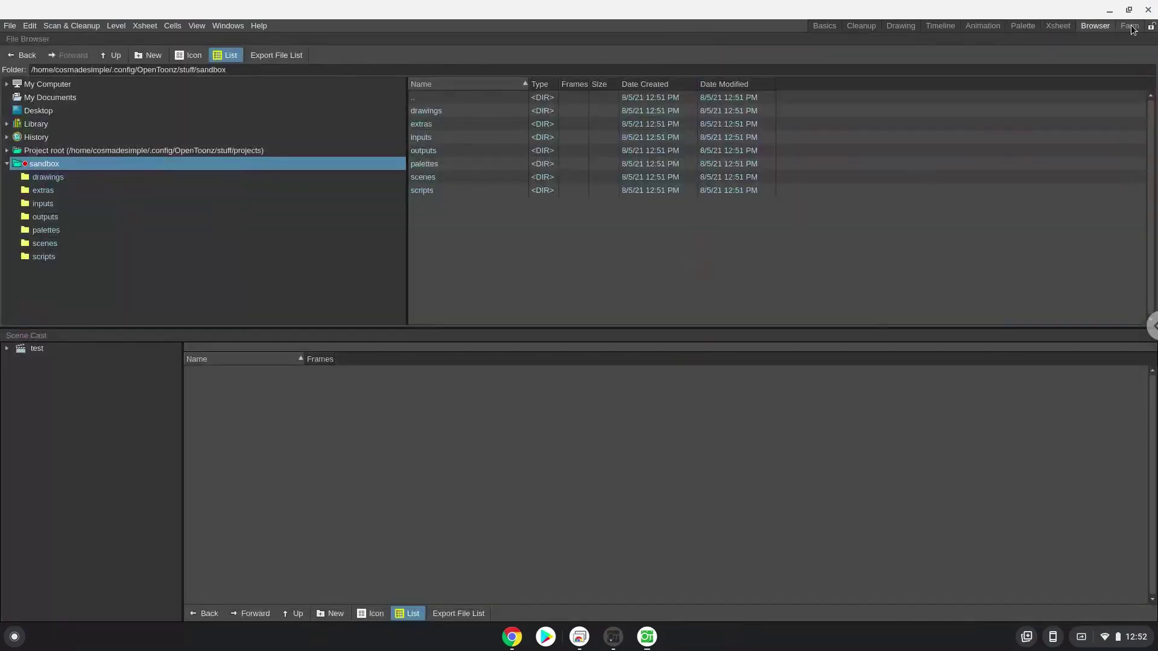
{"action": "left_click", "coordinate": [1131, 27]}
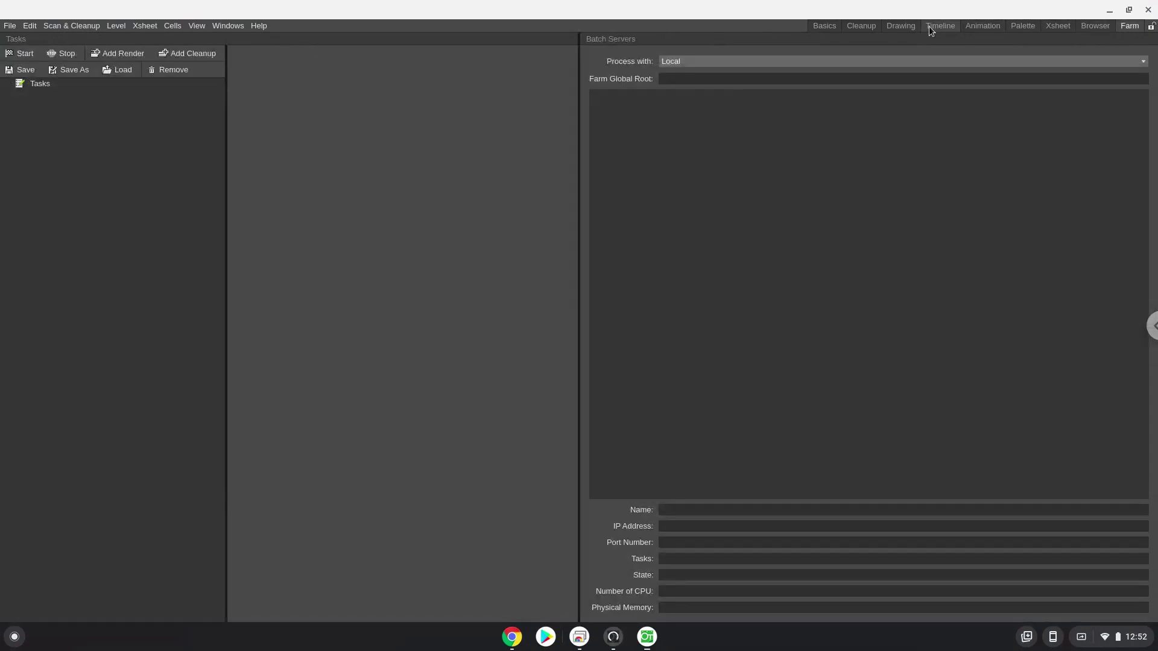
{"action": "left_click", "coordinate": [825, 27]}
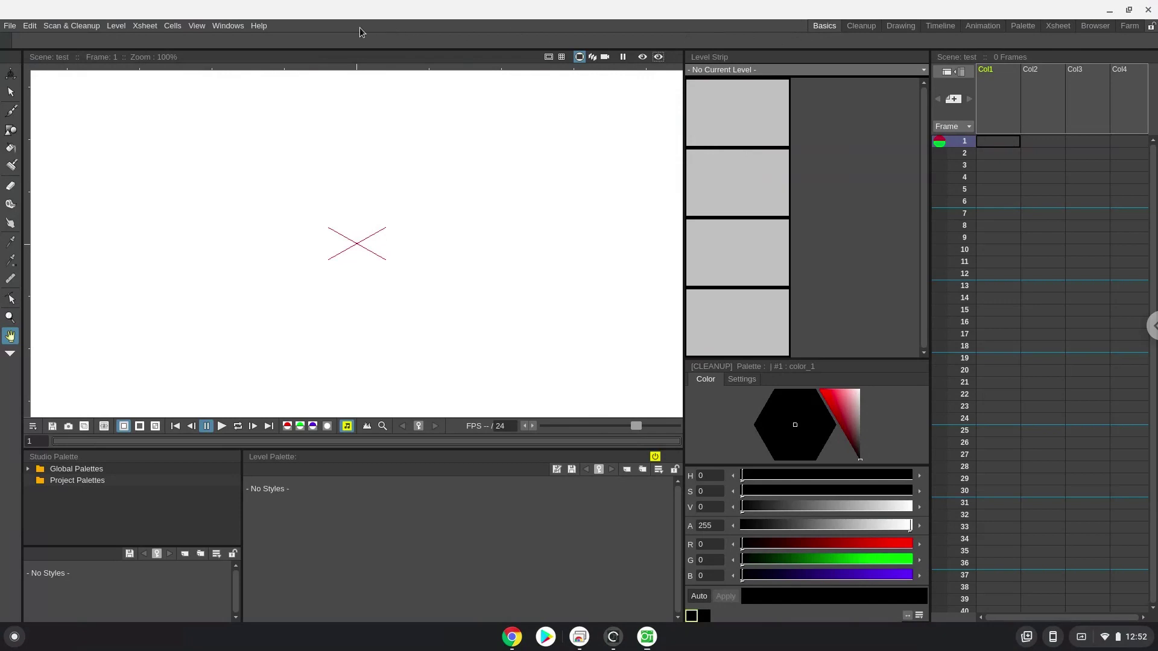
Show the About OpenToonz dialog with version 1.3 from the Help menu.
{"action": "left_click", "coordinate": [259, 28]}
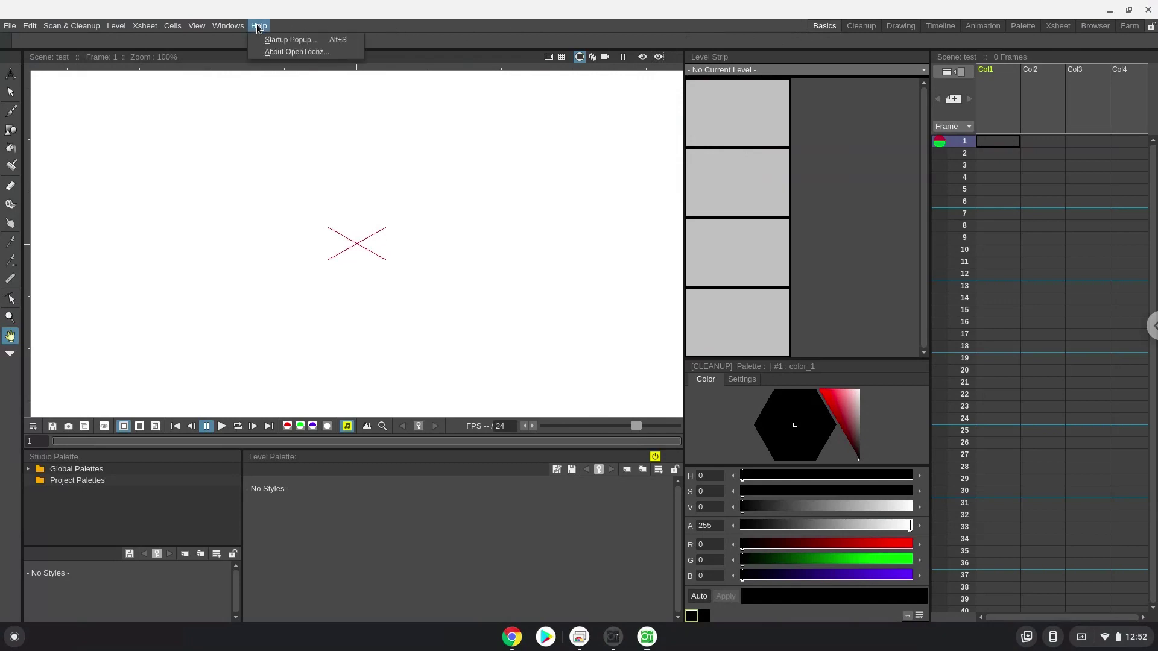
{"action": "left_click", "coordinate": [263, 53]}
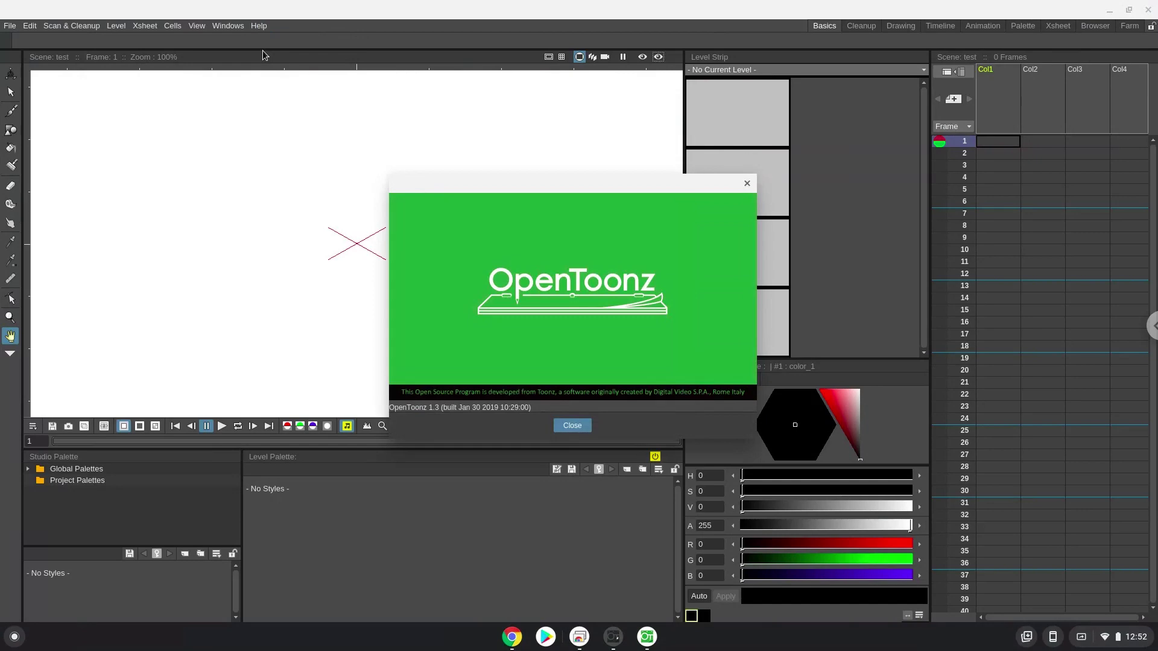